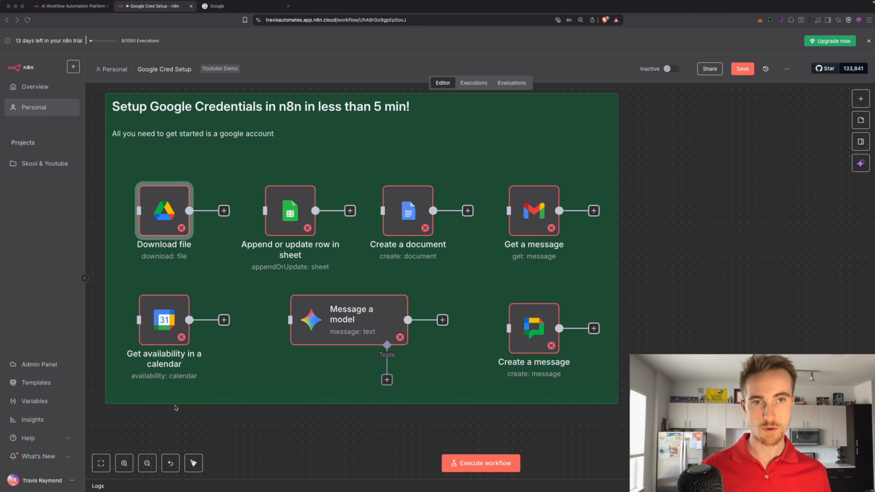
Start a new Google Drive credential on the Download file node and open its setup docs
double_click(170, 217)
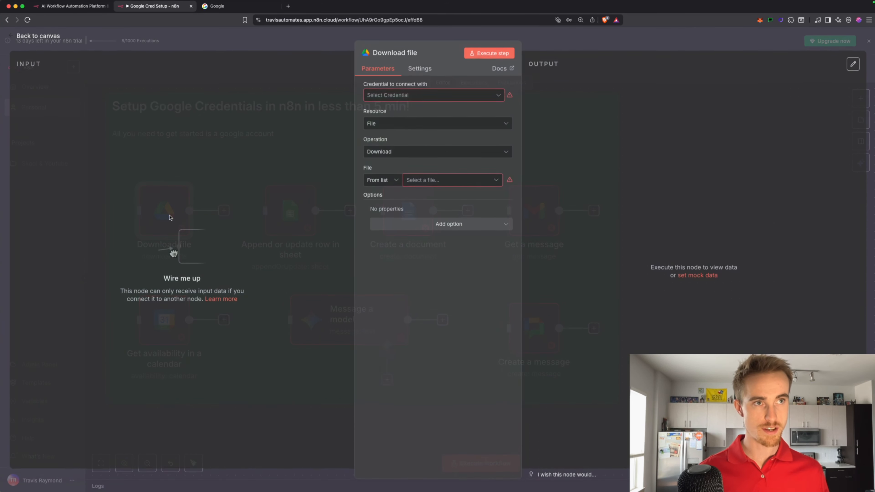
click(408, 97)
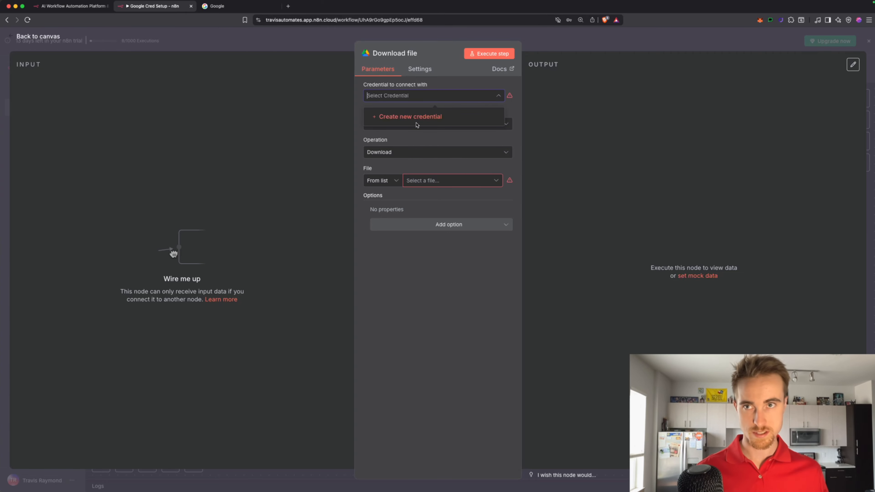
click(417, 119)
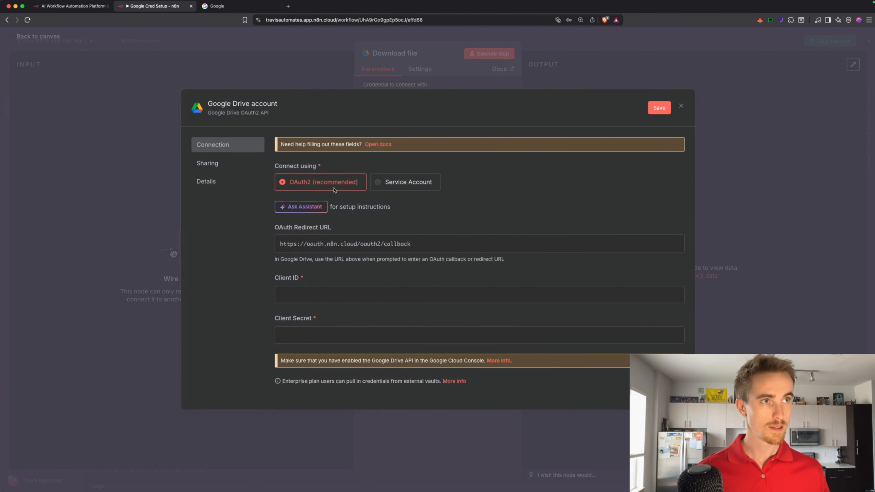
click(379, 144)
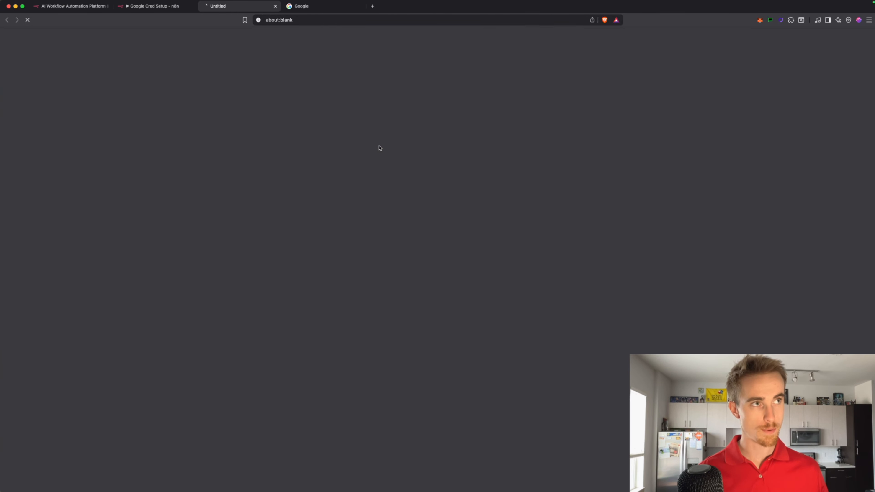
Open Google Cloud Console, accept its Terms of Service, and bring up the project list
click(353, 221)
click(533, 247)
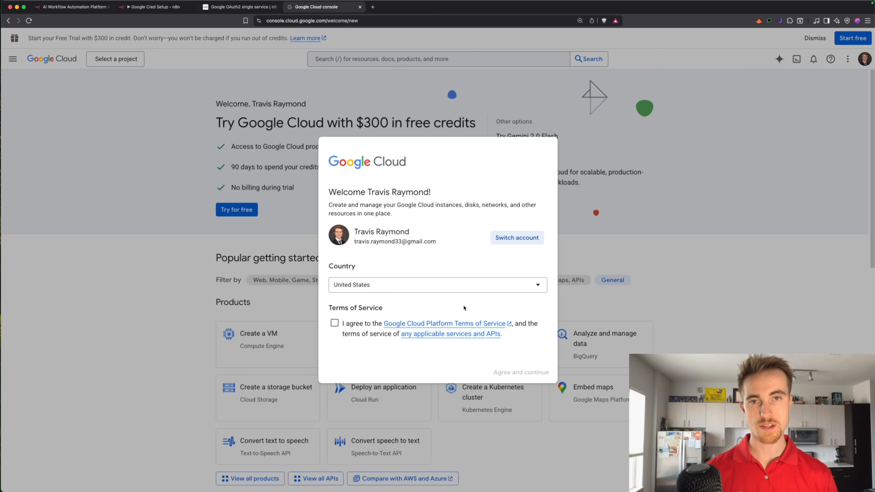
click(334, 323)
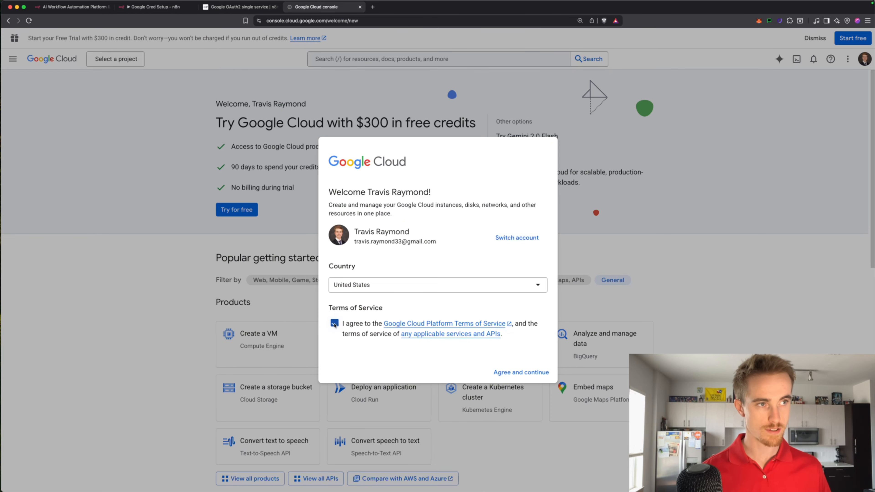
click(533, 374)
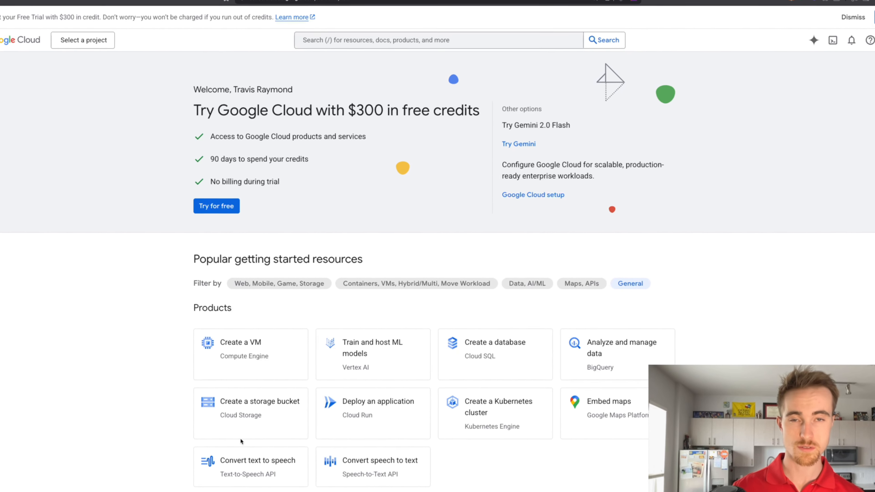
click(14, 59)
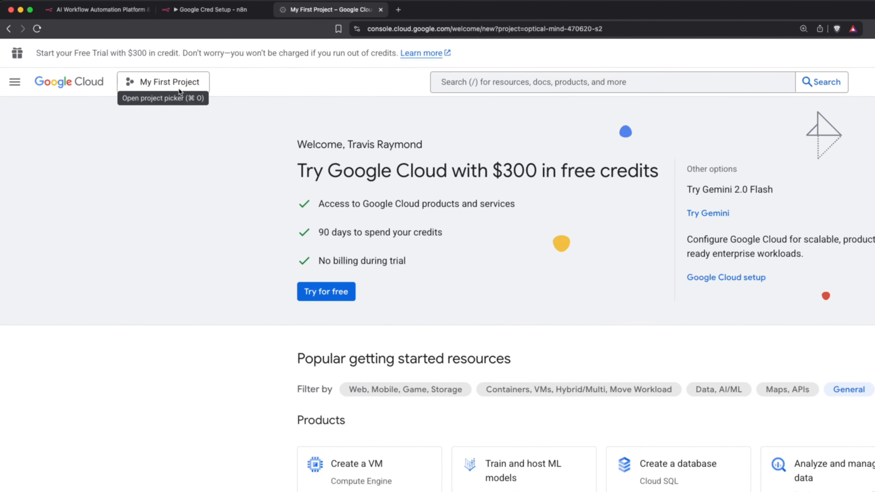
click(169, 84)
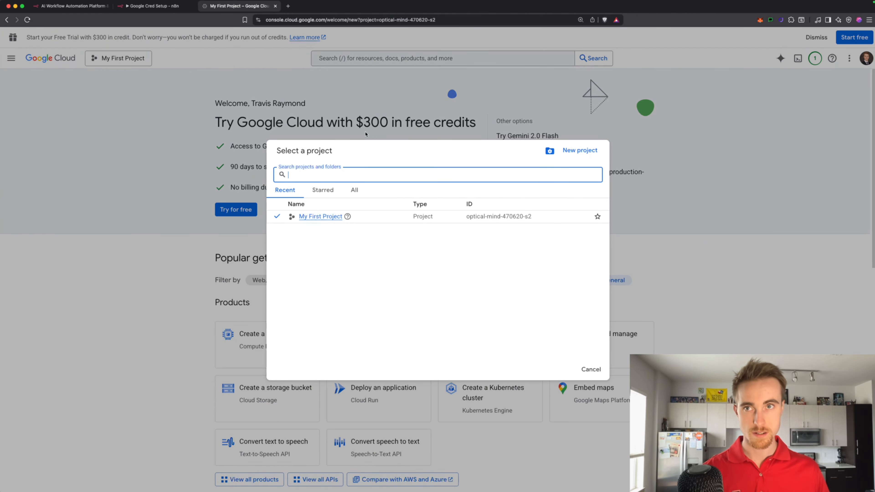
Create a new Google Cloud project named 'n8n google authorization'
click(579, 150)
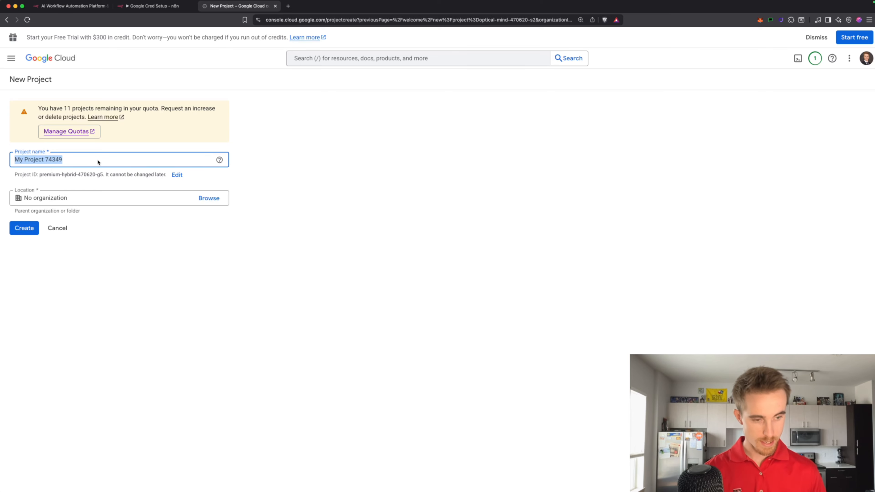
key(BackSpace)
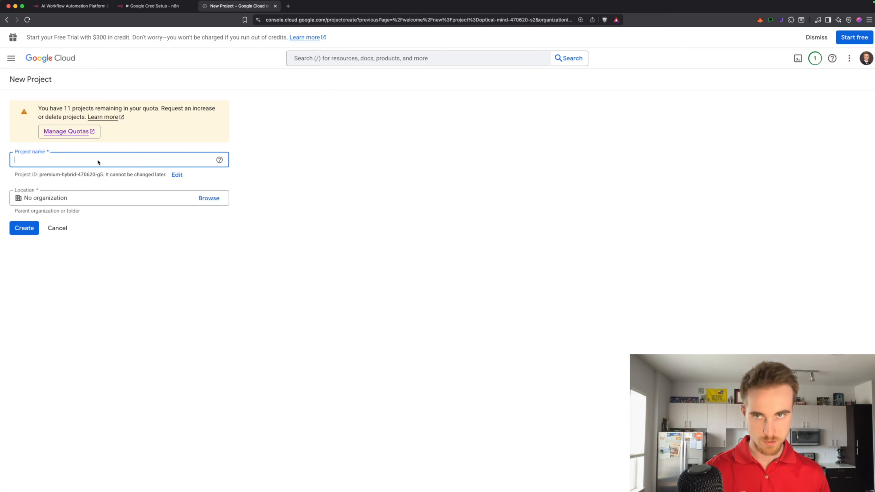
text(n8n )
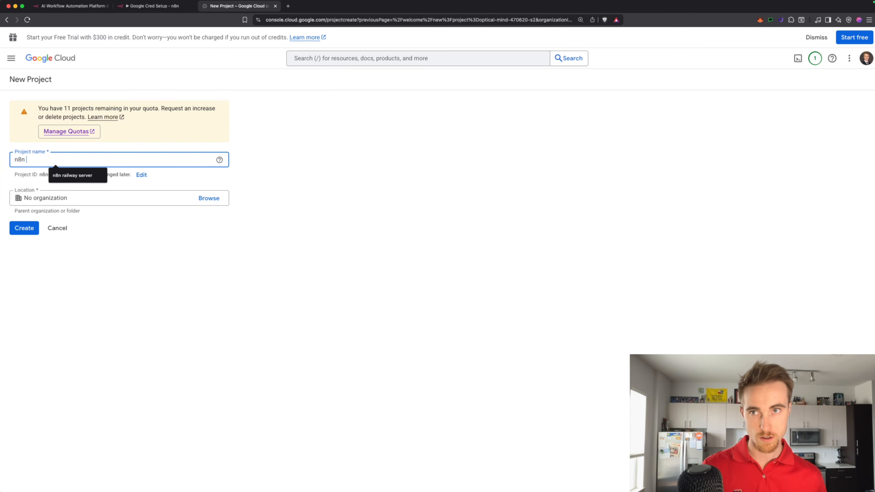
text(google)
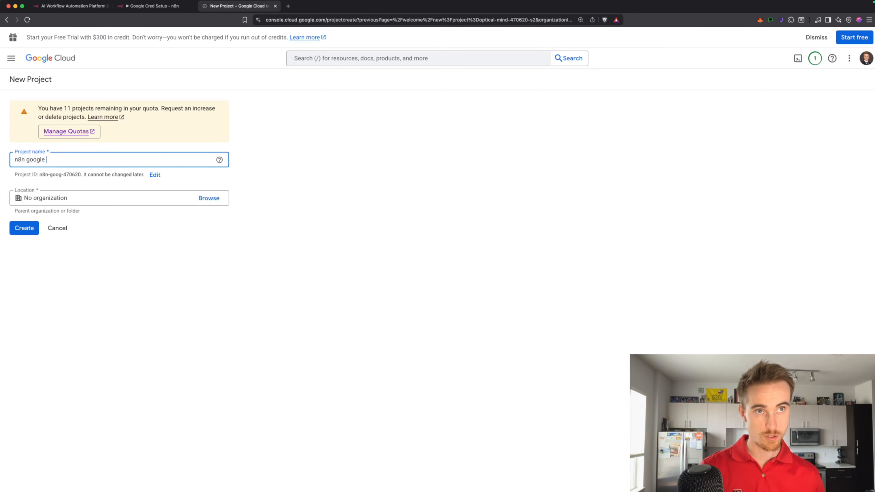
text( authorization)
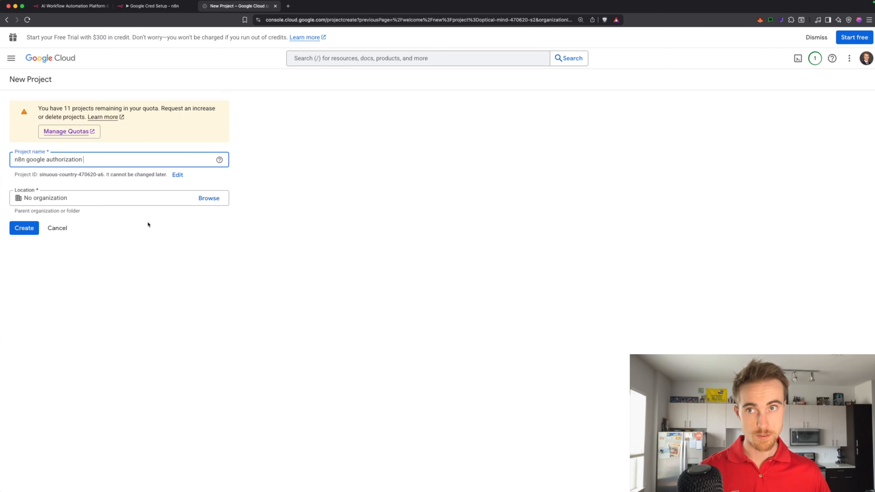
click(23, 229)
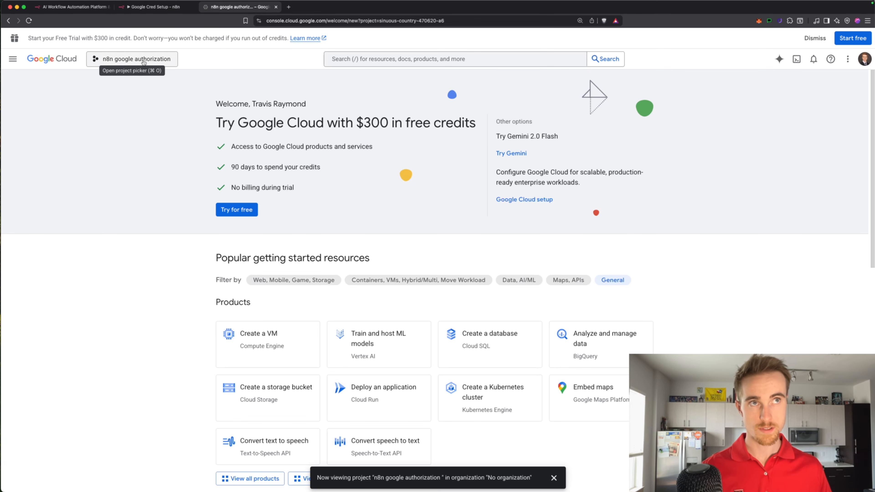
Go to APIs & Services > OAuth consent screen and start the Google Auth Platform setup
click(12, 60)
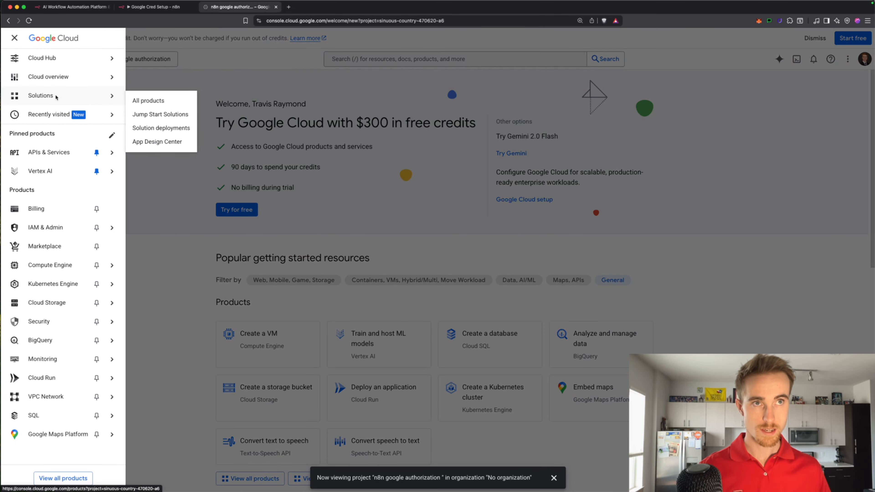
mouse_move(54, 154)
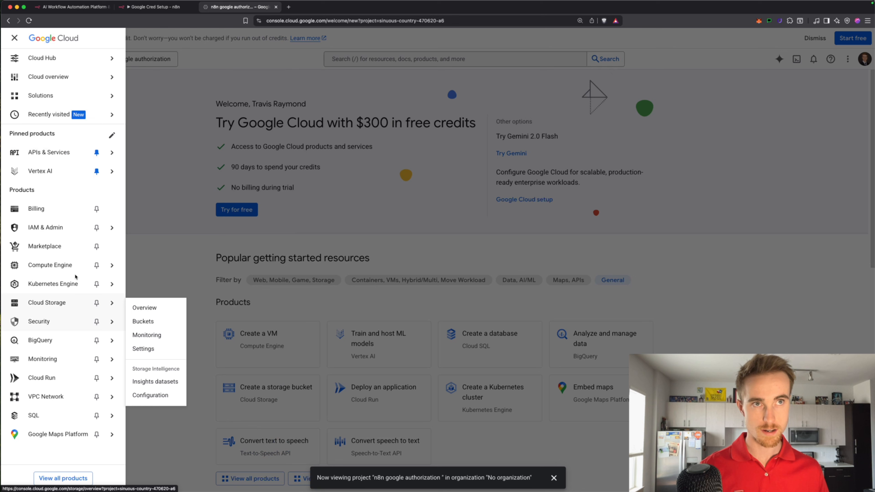
mouse_move(107, 153)
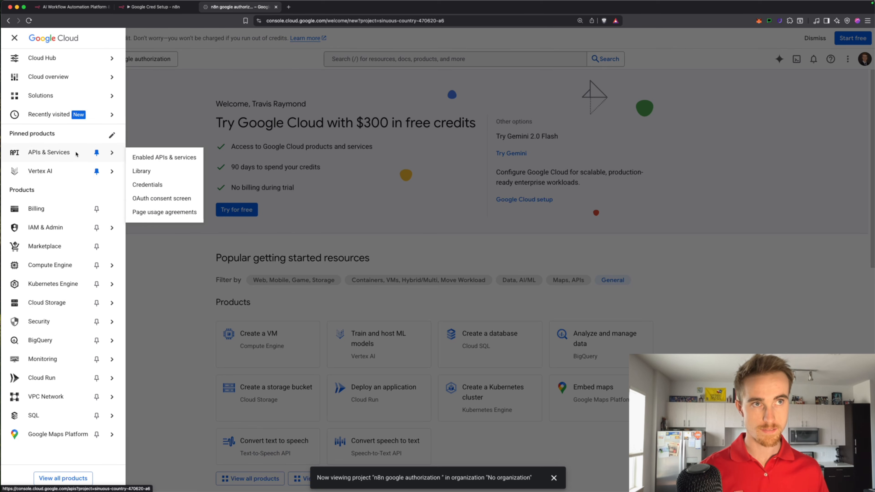
click(154, 199)
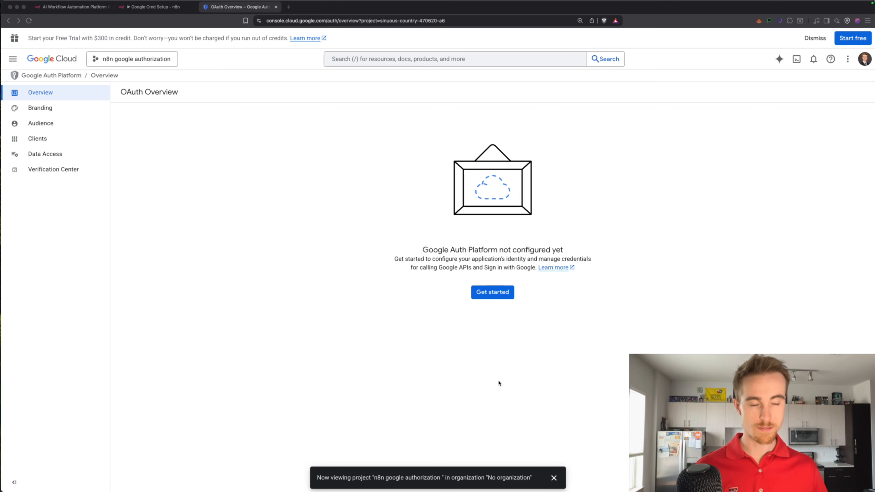
click(494, 297)
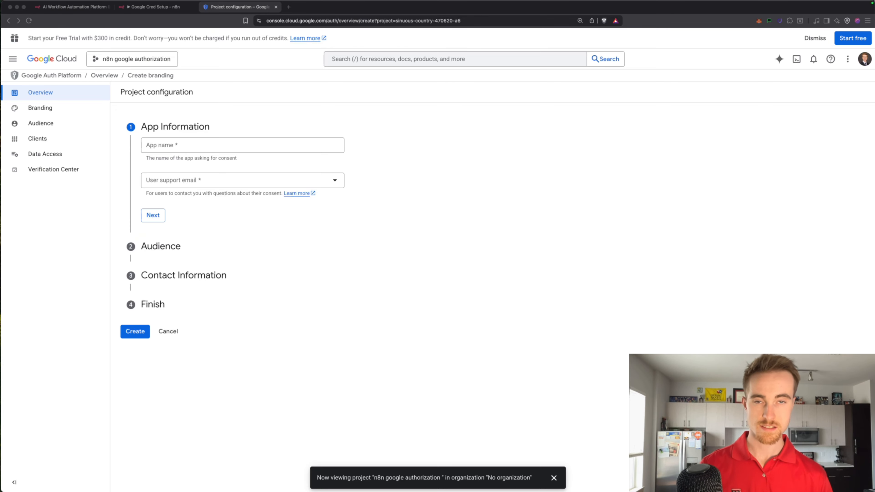
Paste 'n8n google authorization' as the app name and choose an External audience
click(201, 147)
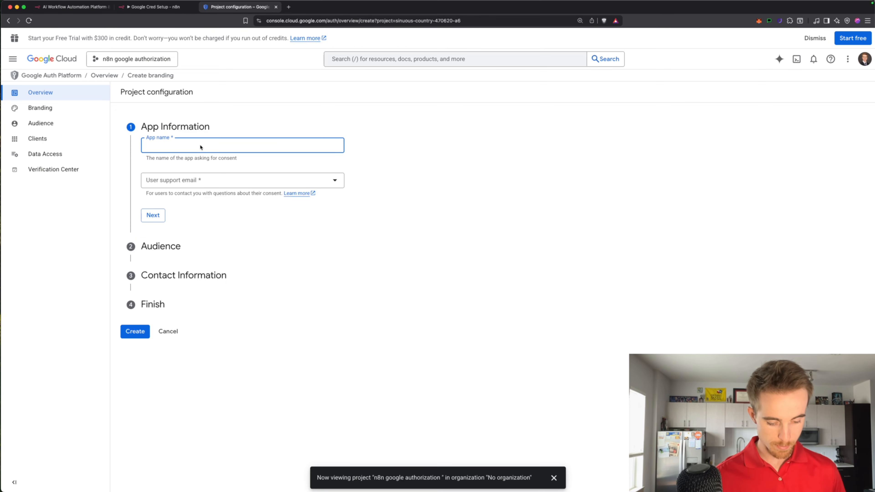
text(n8n google authorization)
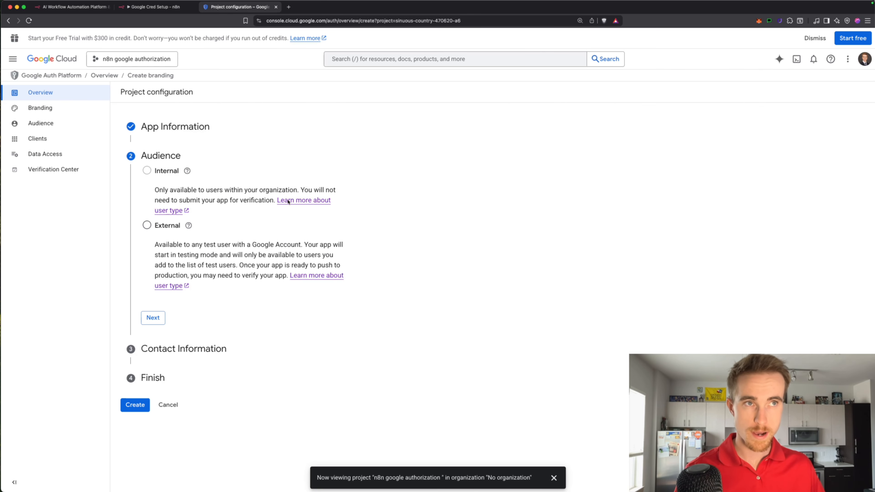
mouse_move(151, 176)
click(147, 225)
click(153, 318)
Enter the contact e-mail, accept the user data policy, and create the OAuth configuration
click(174, 205)
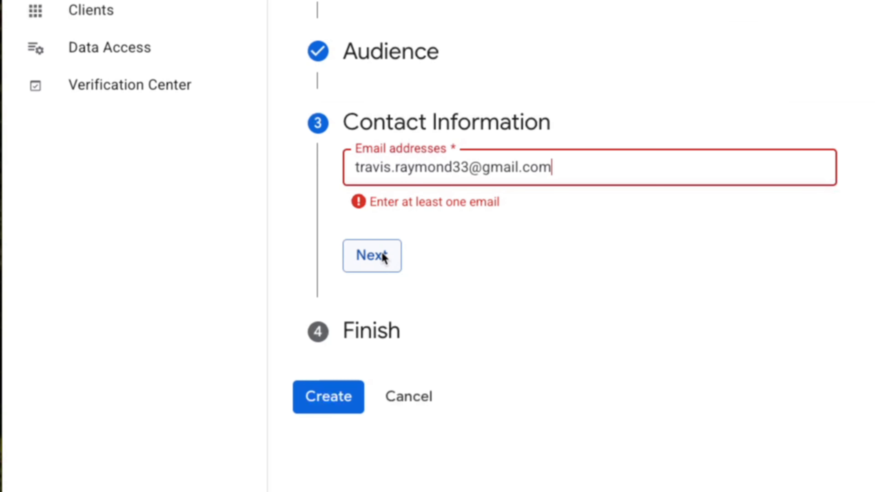
click(157, 244)
click(147, 228)
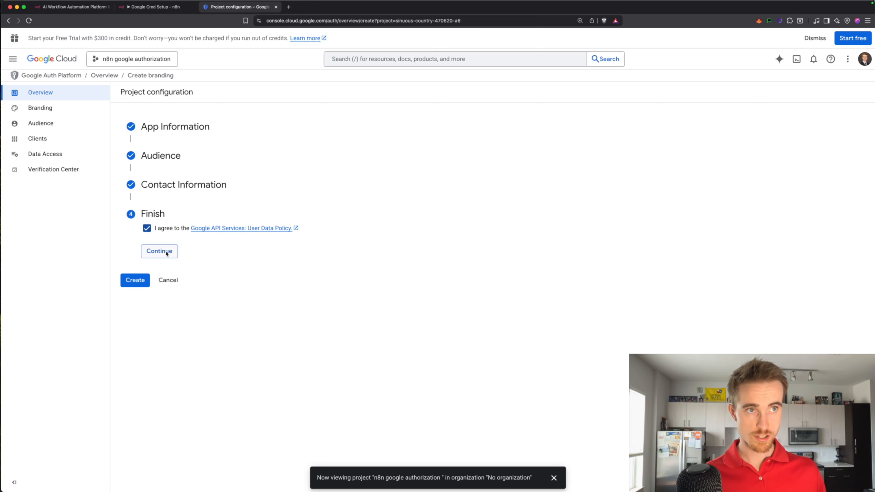
click(166, 253)
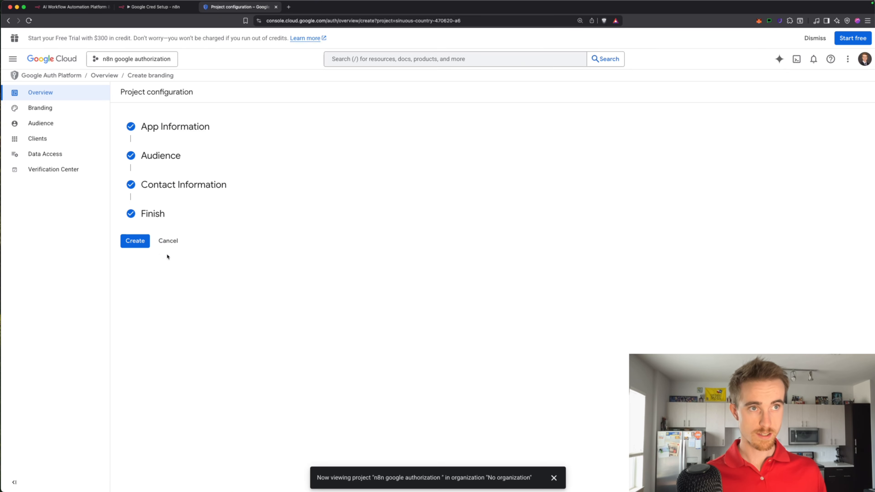
click(139, 243)
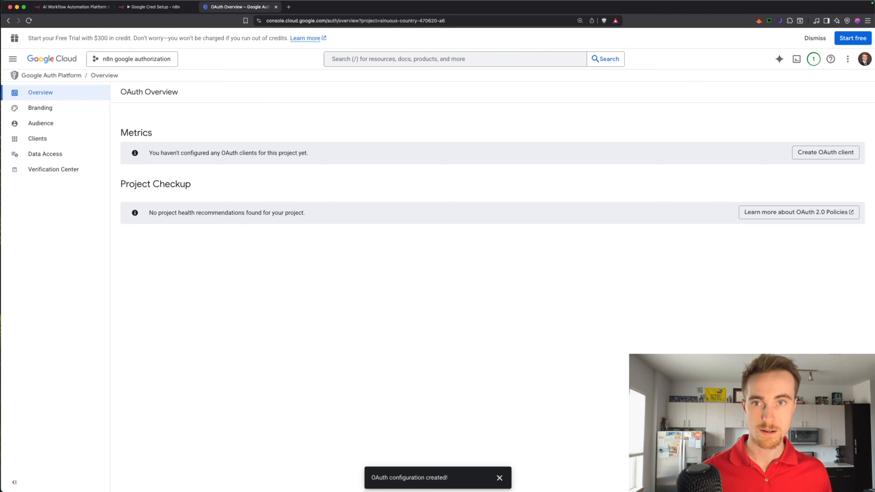
Add the account e-mail as the app's test user on the Audience page, then return to Overview
click(55, 124)
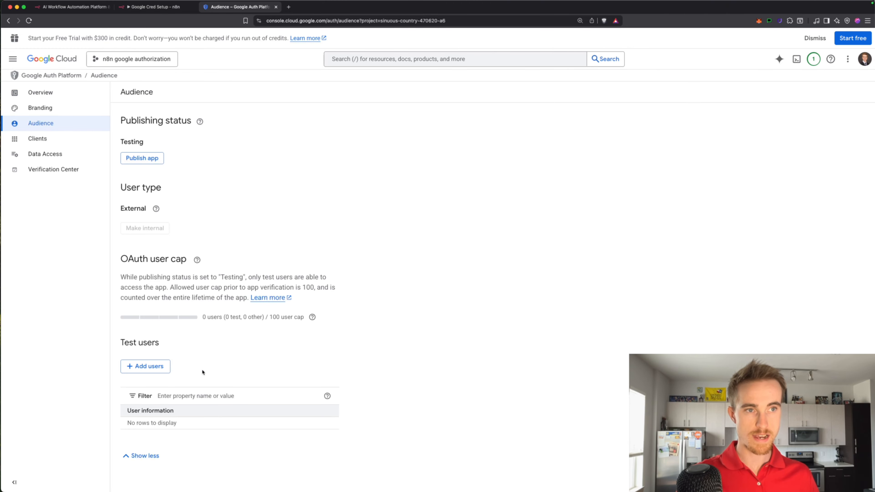
click(134, 371)
click(655, 123)
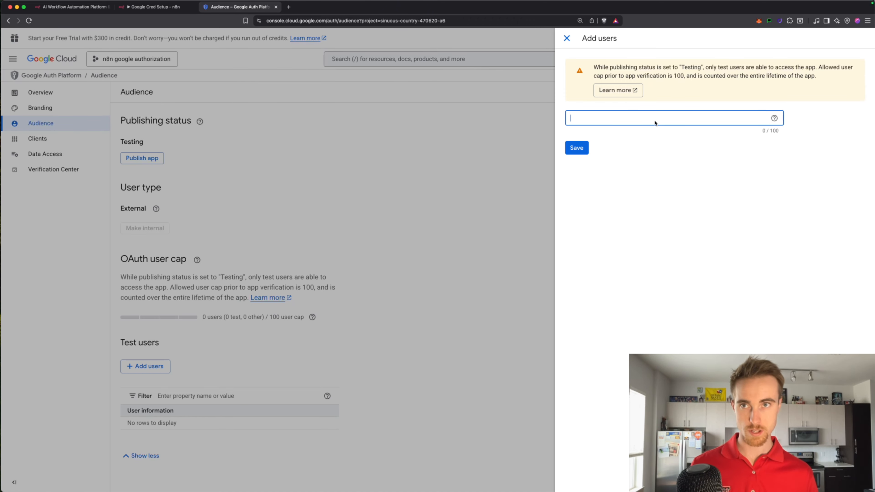
key(super+v)
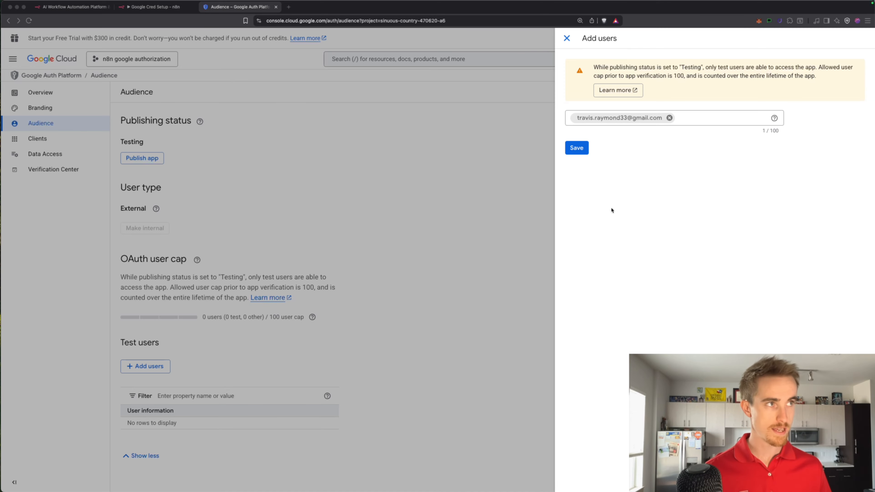
click(578, 152)
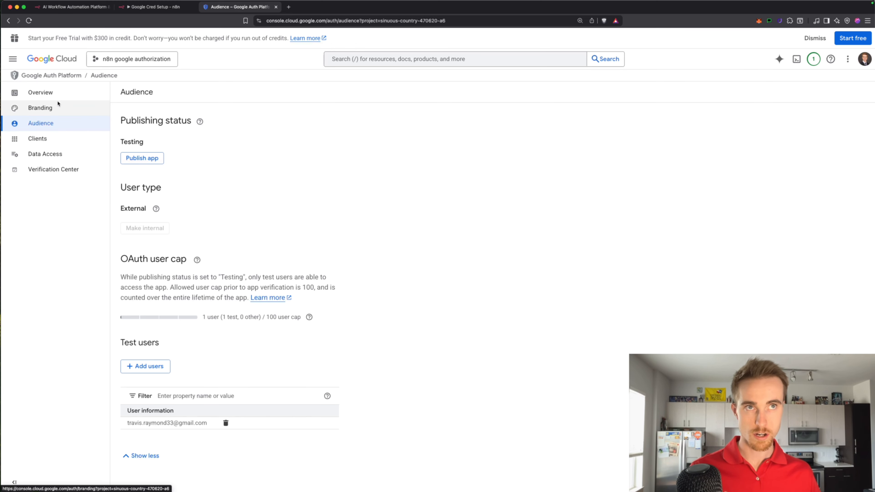
click(56, 92)
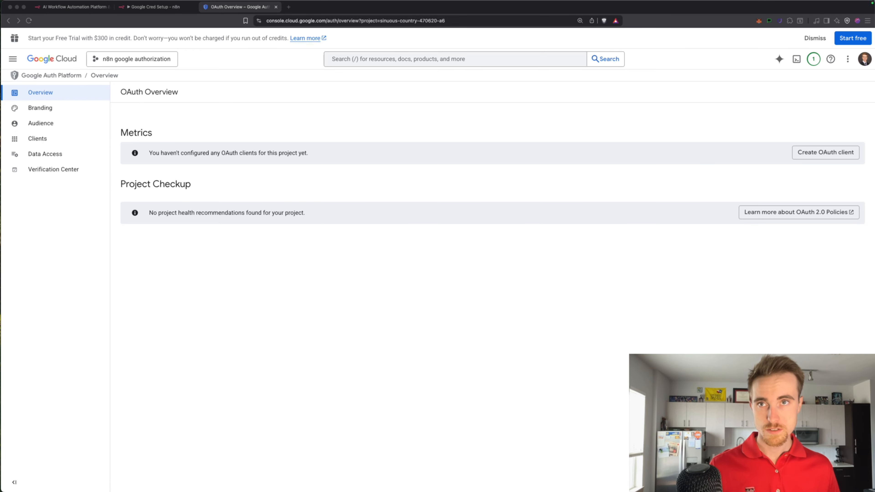
From APIs & Services > Credentials, choose Create credentials > OAuth client ID
click(12, 59)
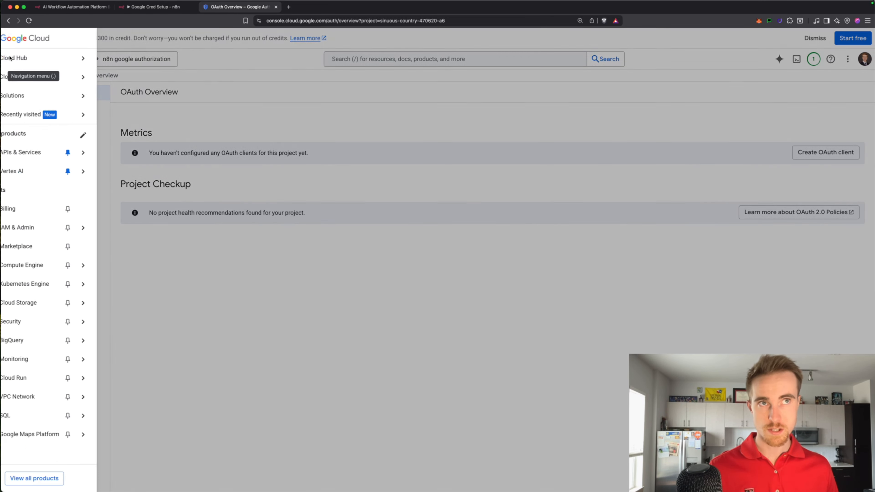
mouse_move(62, 152)
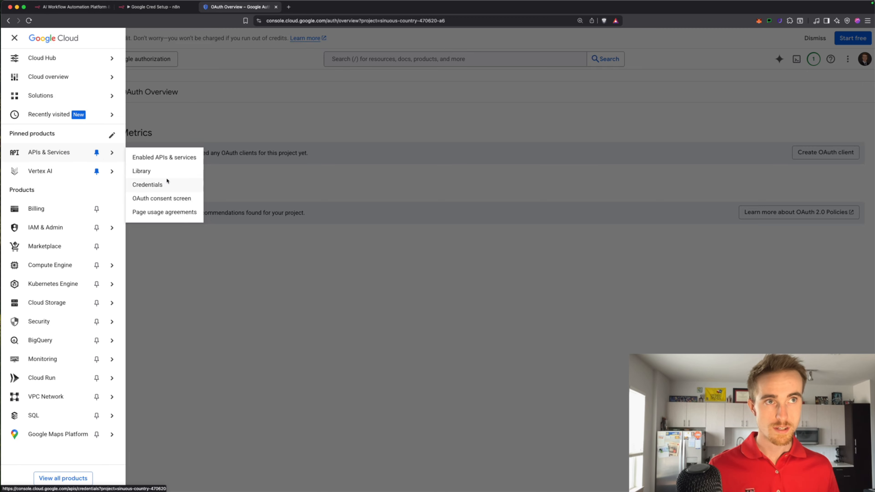
click(166, 186)
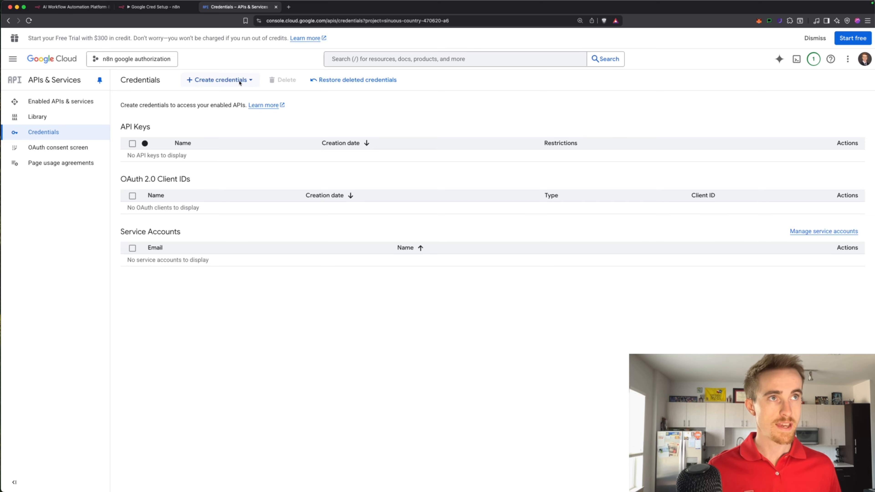
click(219, 80)
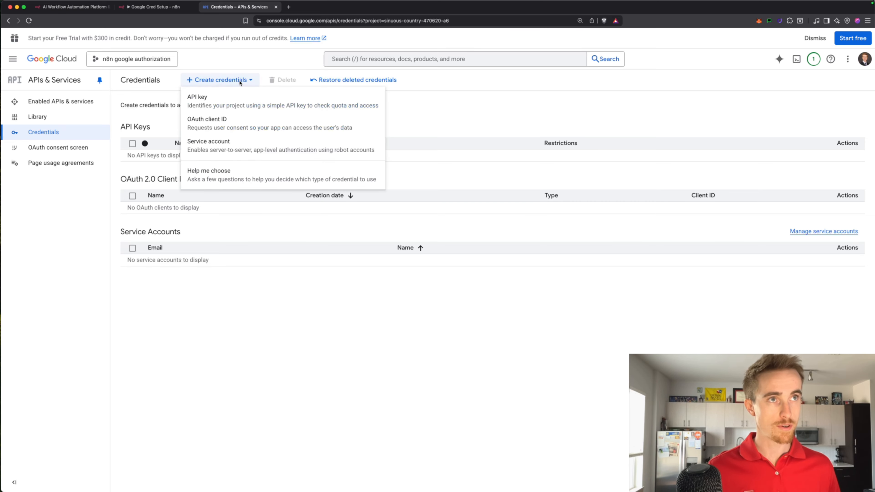
click(238, 123)
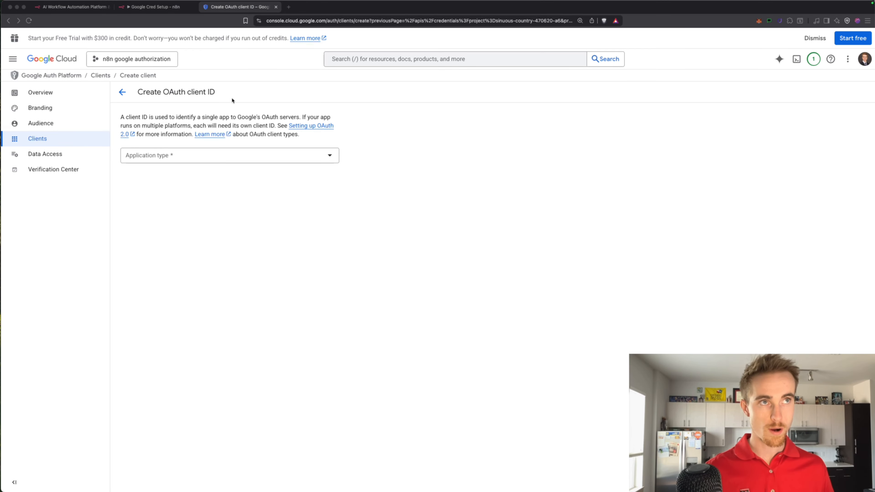
Make the client a Web application named 'n8n google authorization'
click(201, 154)
click(193, 160)
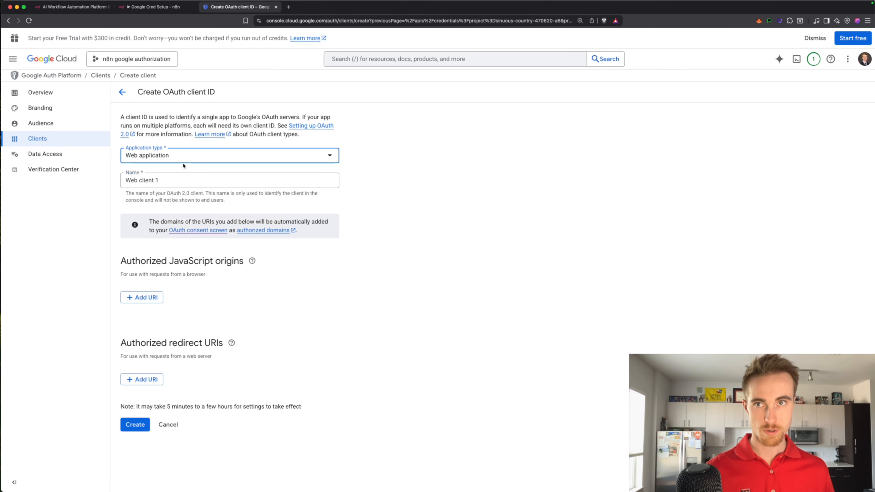
click(186, 181)
key(super+a)
key(BackSpace)
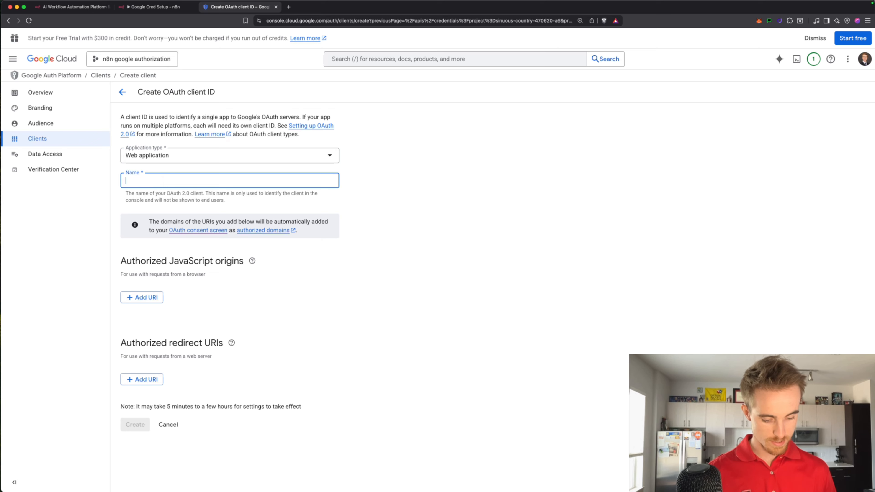
text(n8n)
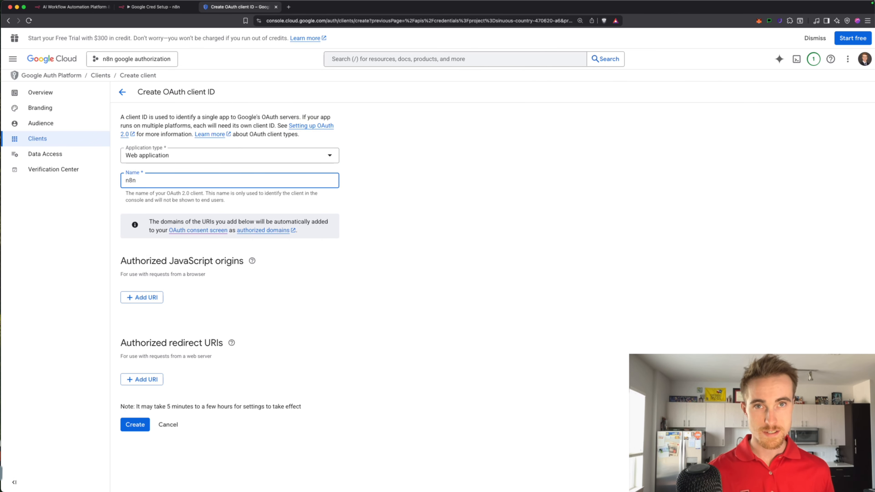
text( google au)
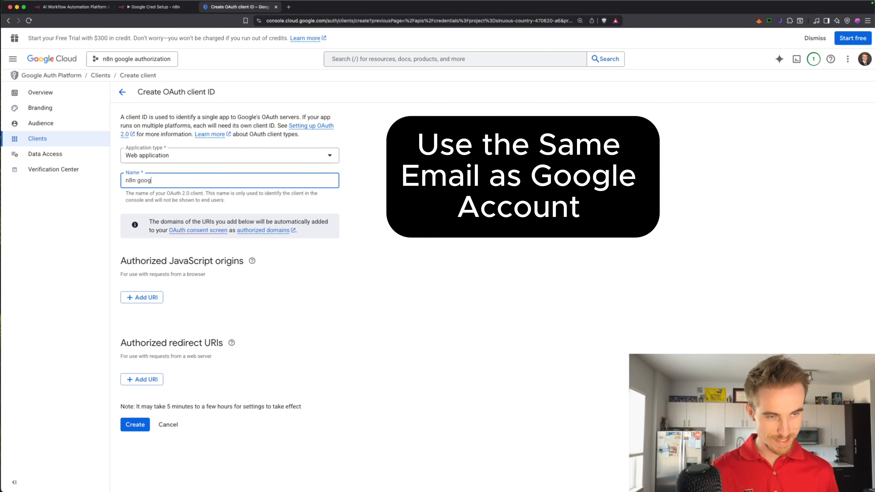
text(thorization)
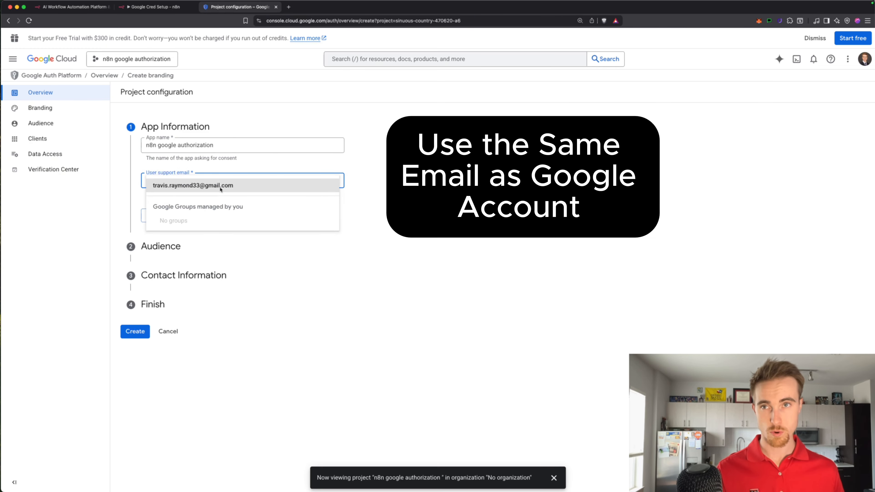
Add an empty authorized redirect URI entry, then go back to n8n and close the credential dialog
click(216, 192)
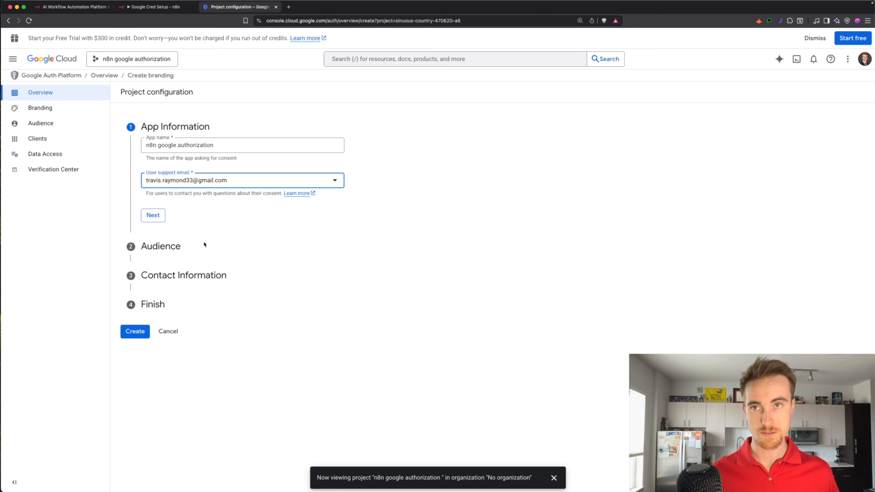
click(161, 239)
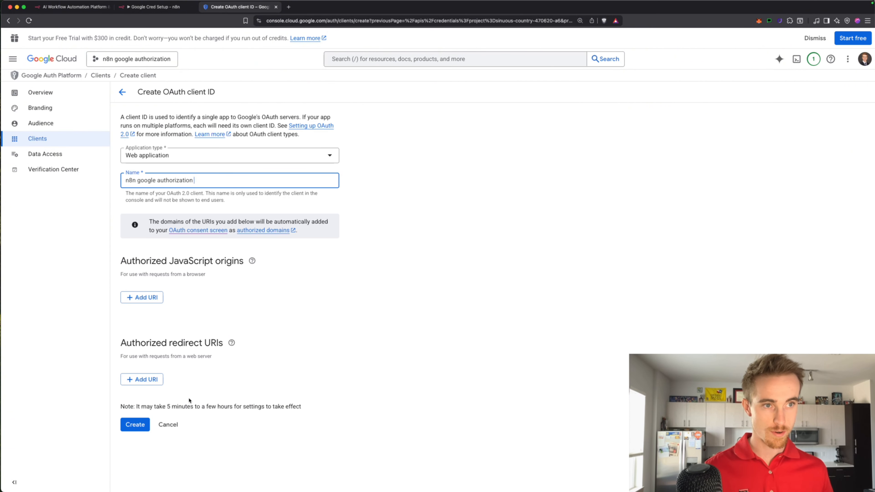
click(142, 379)
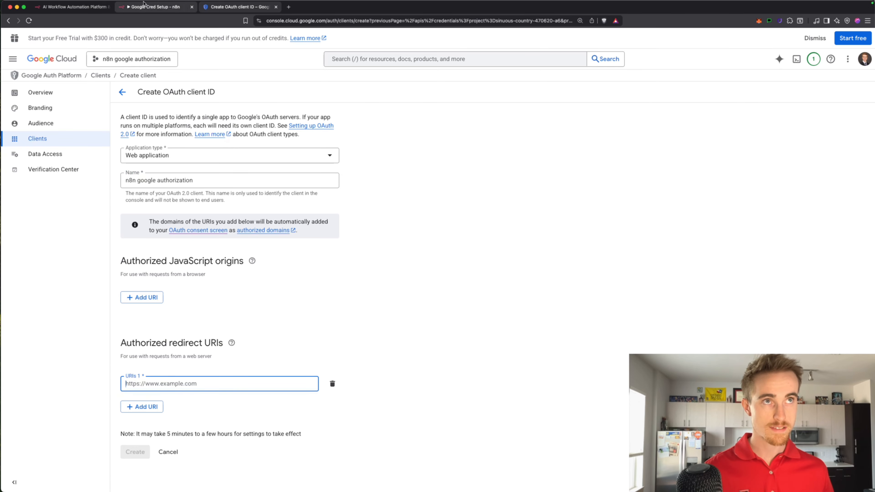
click(145, 7)
click(463, 279)
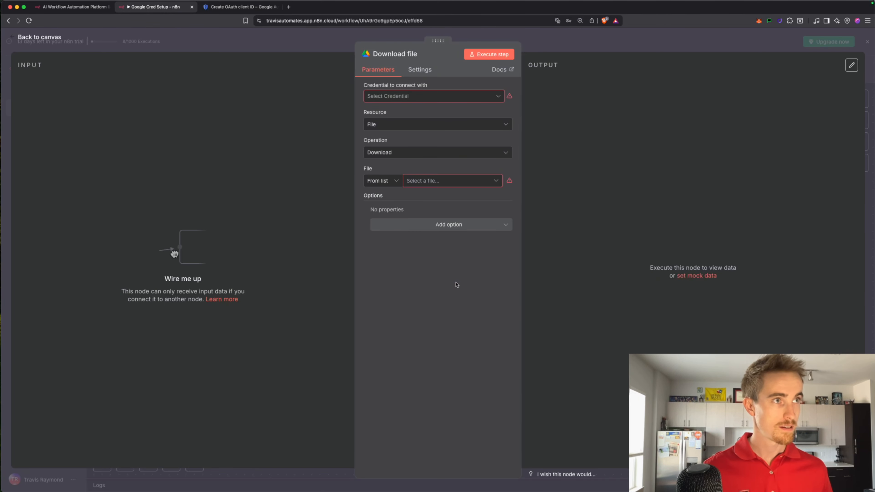
Create a new Google Drive credential on the Download file node and copy its OAuth redirect URL
click(35, 41)
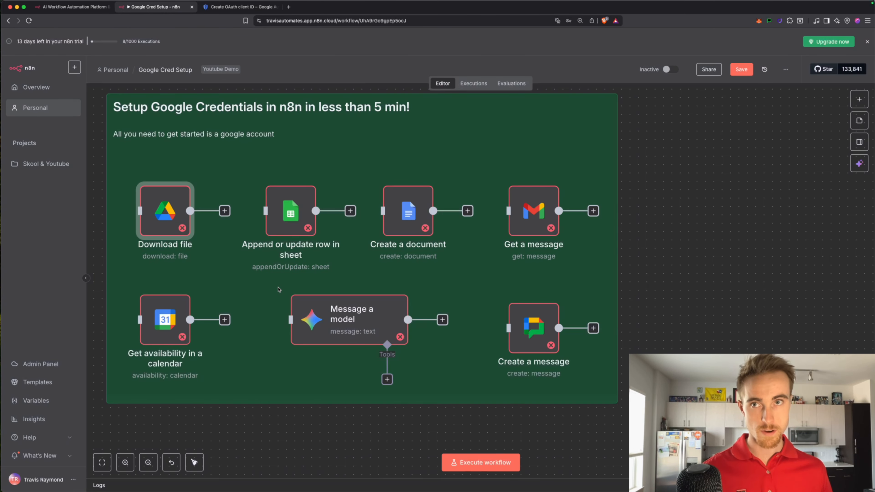
double_click(164, 214)
click(424, 98)
click(421, 115)
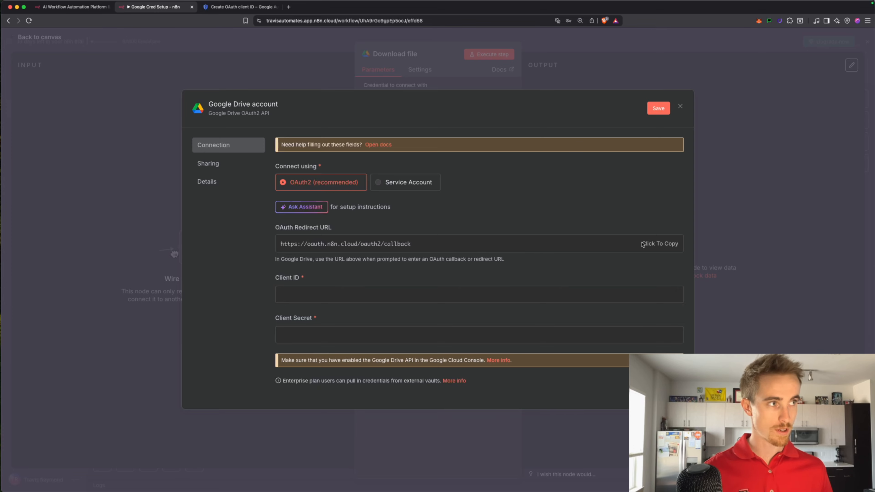
click(667, 244)
Paste the n8n redirect URL into the first authorized redirect URI in Google Cloud
click(240, 7)
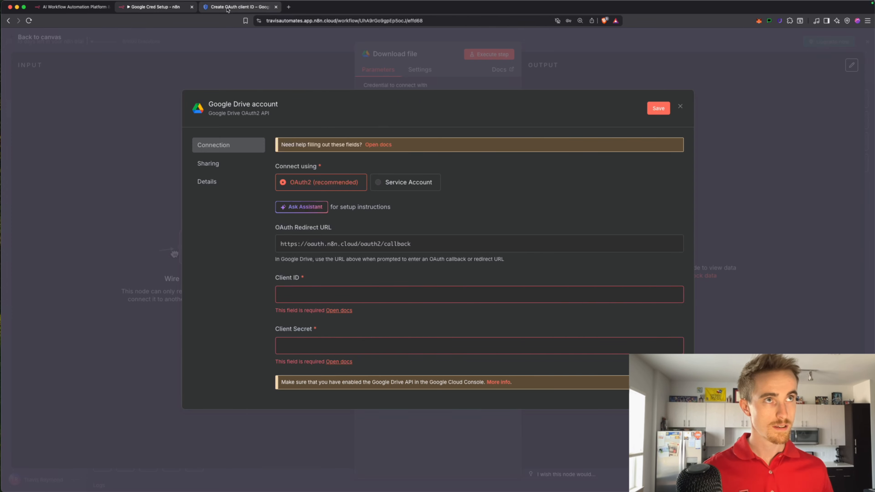
click(170, 385)
key(super+v)
Create the OAuth client with the n8n redirect URI and copy its new client ID
click(347, 321)
click(136, 452)
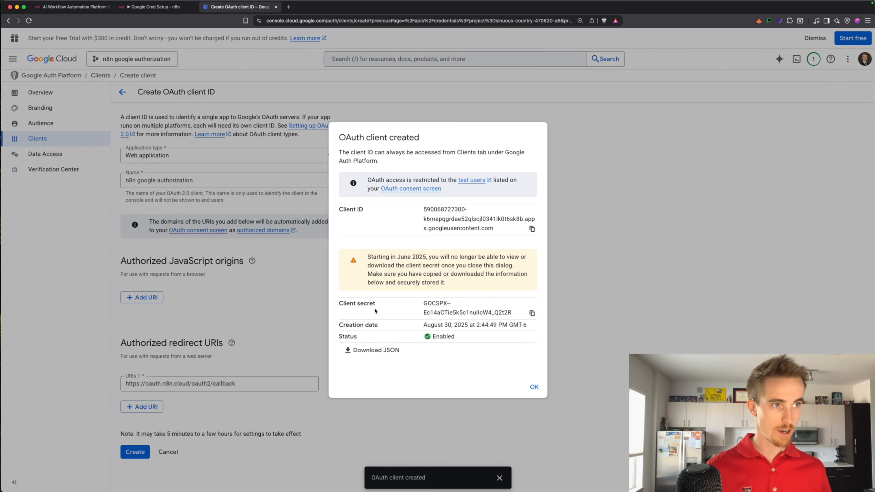
click(532, 229)
Copy the OAuth client ID and secret from Google Cloud into the n8n Google Drive credential
click(152, 6)
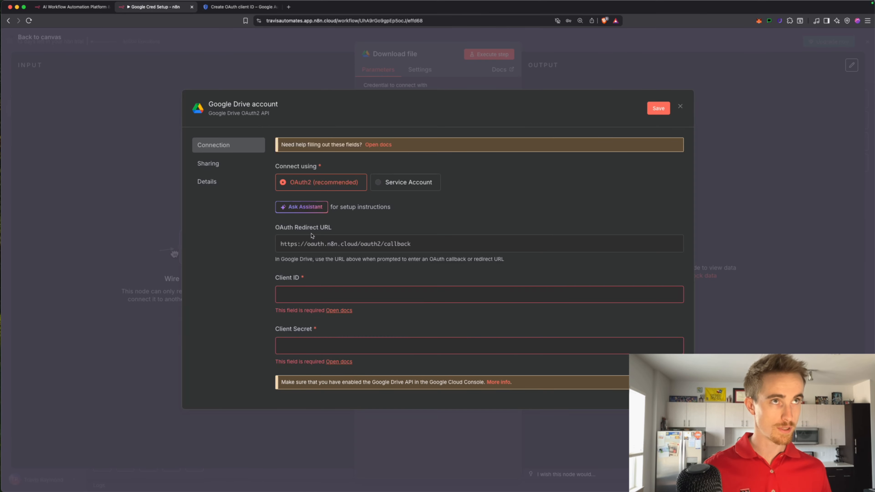
click(240, 8)
click(532, 229)
click(154, 7)
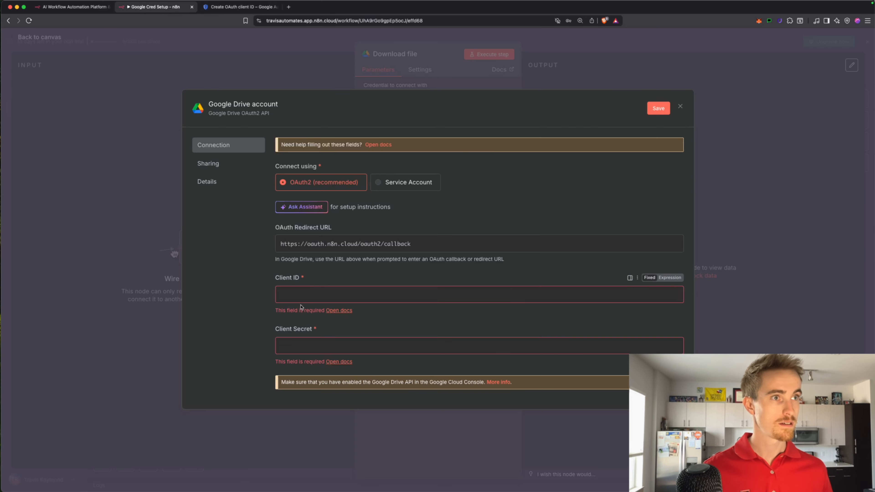
click(308, 295)
key(super+v)
click(240, 7)
click(532, 313)
click(155, 7)
click(336, 327)
key(super+v)
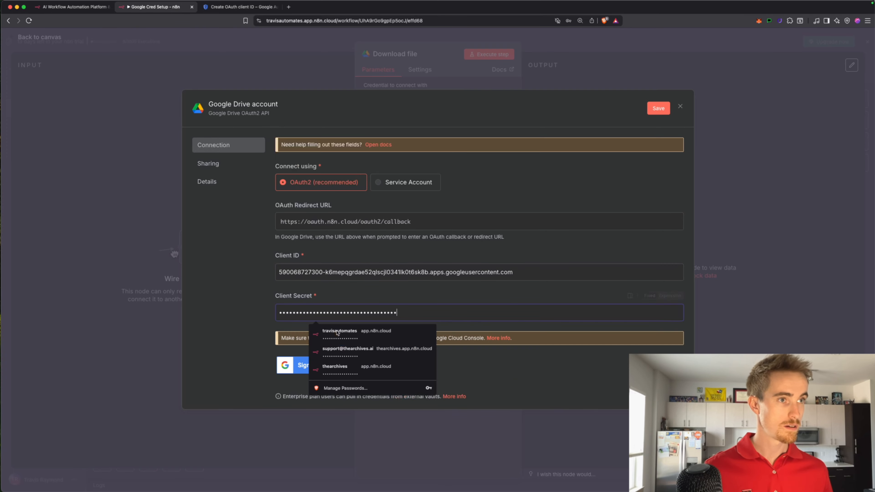
click(505, 378)
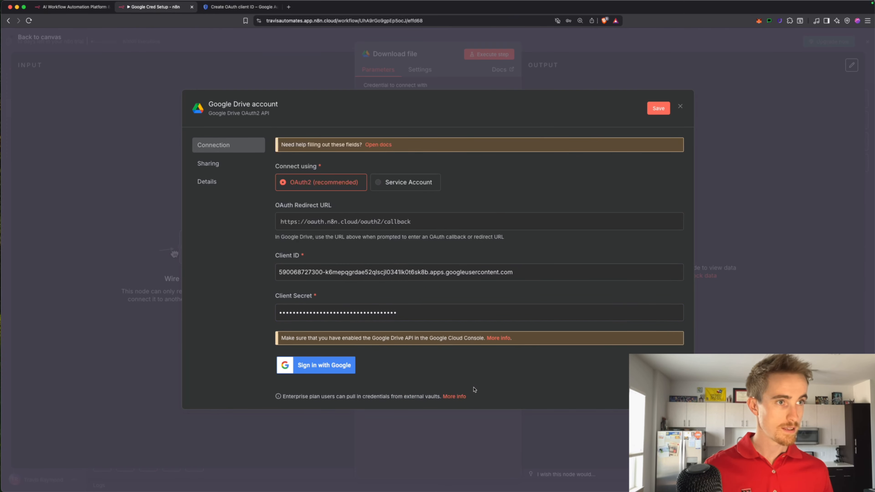
Sign in with Google past the unverified warning and grant all Drive permissions
click(303, 366)
click(518, 255)
scroll(547, 265, down, 2)
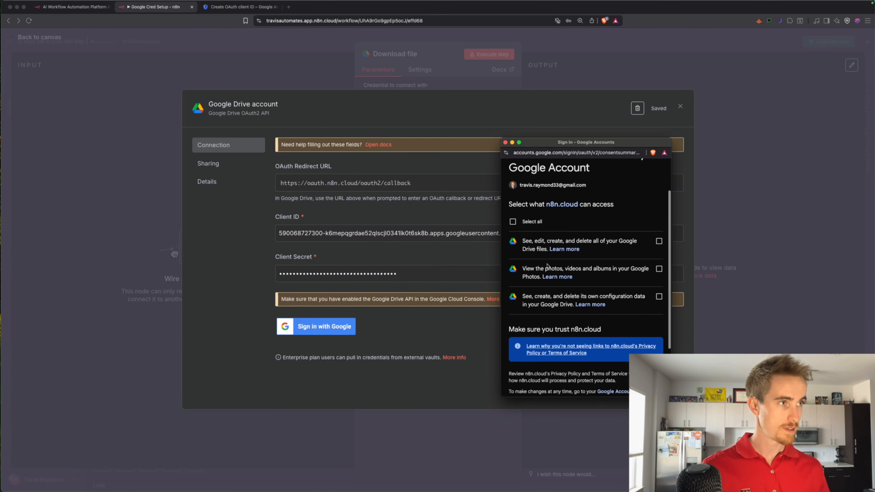
click(513, 221)
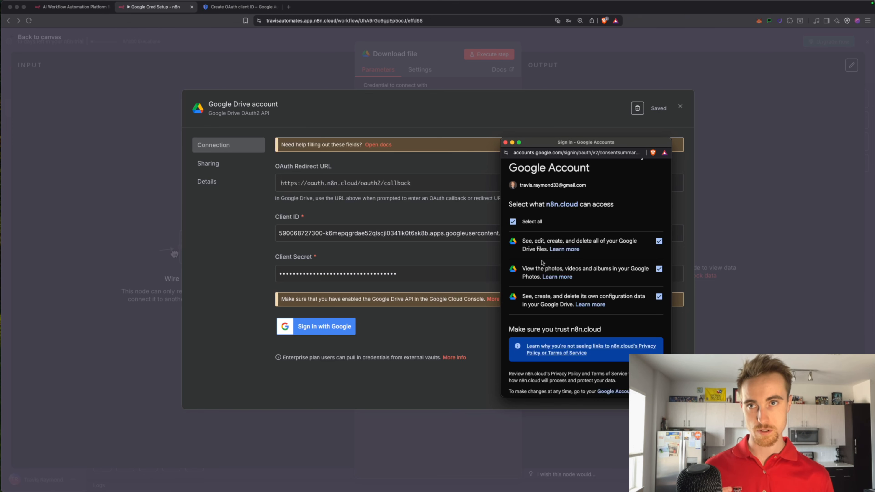
scroll(542, 263, down, 3)
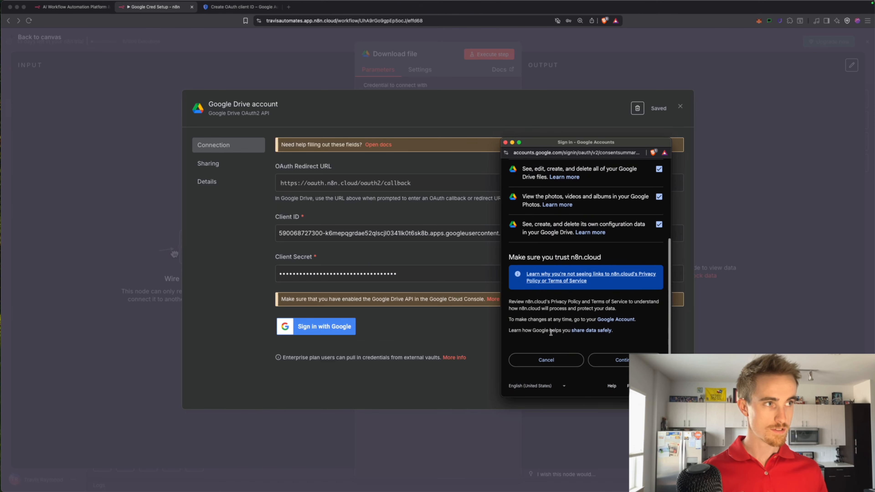
click(617, 361)
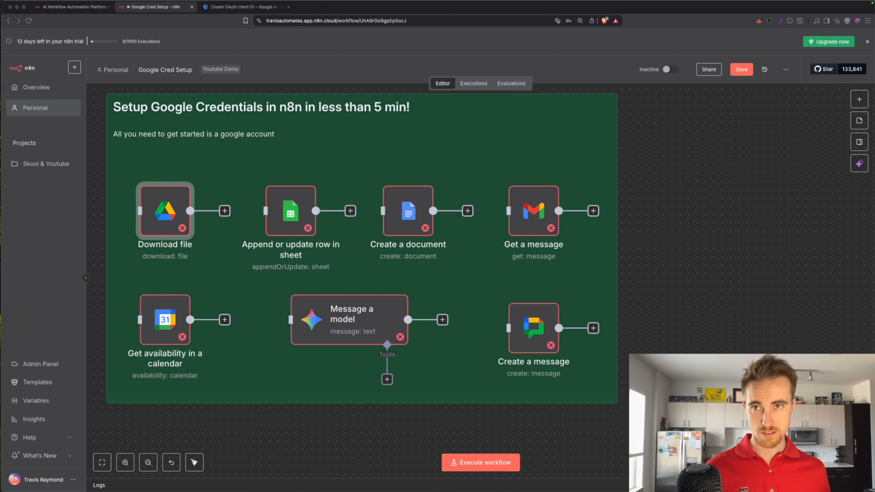
Dismiss Google Cloud's 'OAuth client created' notice and refocus the browser window
click(241, 7)
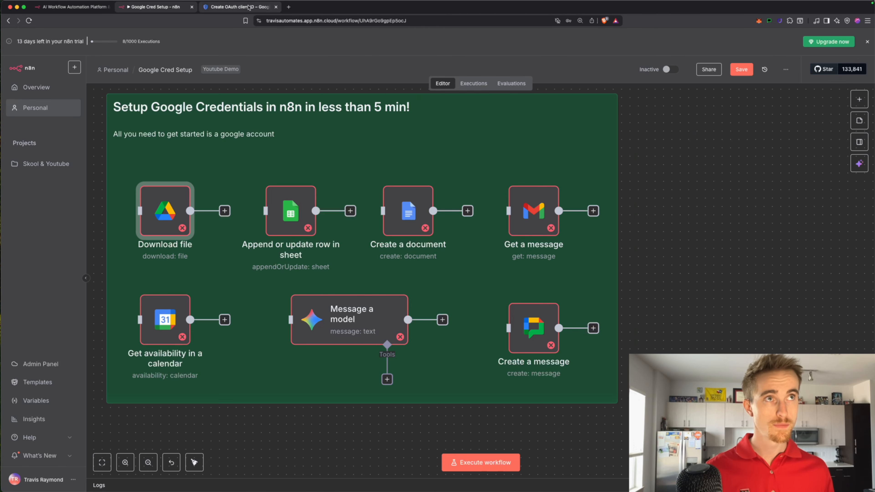
click(534, 387)
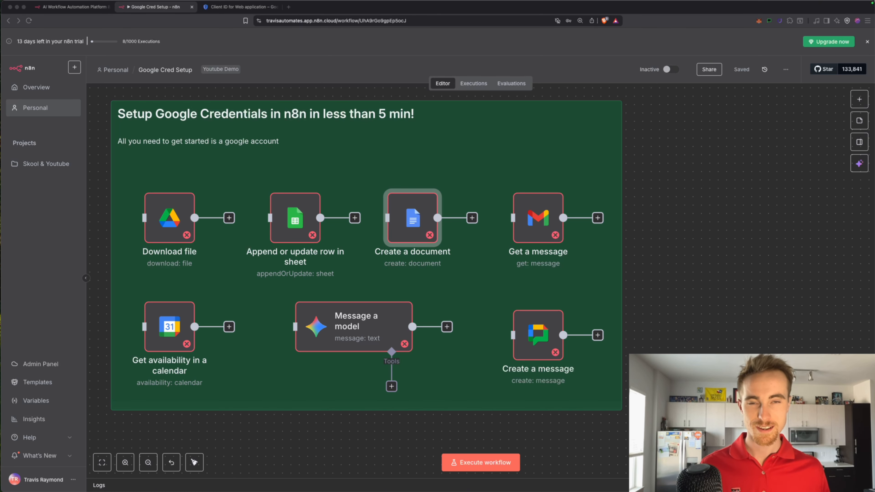
click(190, 174)
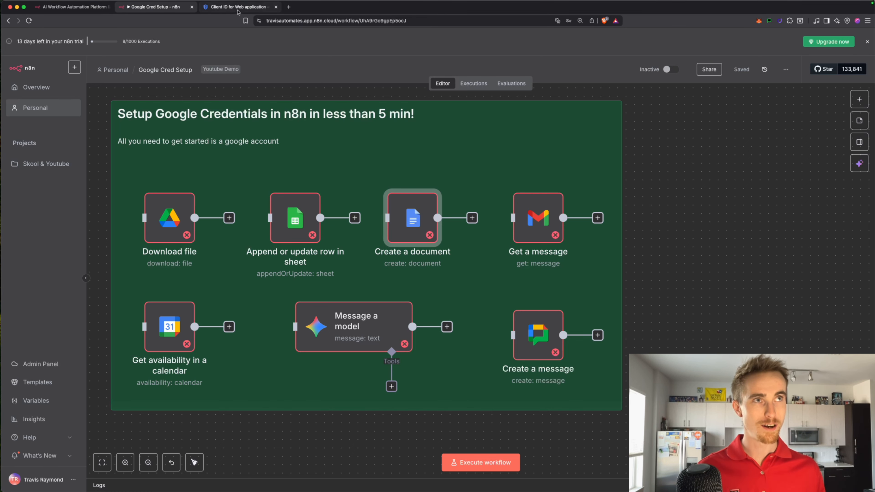
From the console home, search 'google drive' and enable the Google Drive API
click(237, 8)
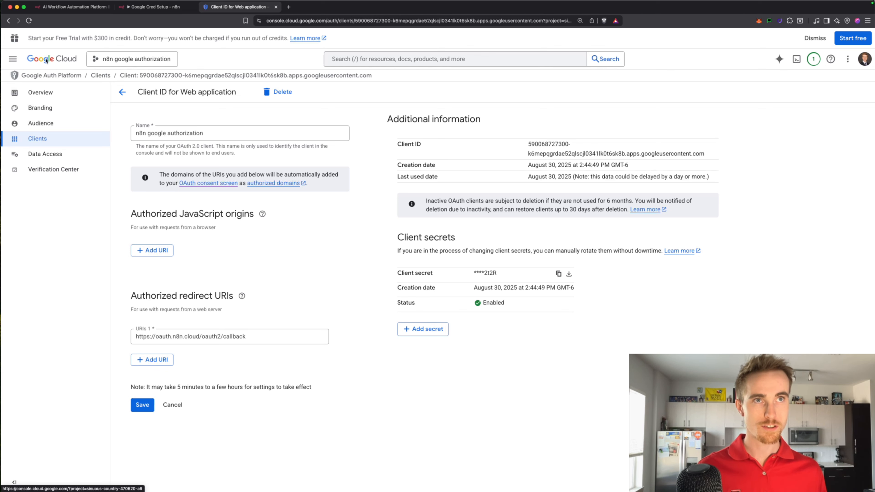
click(46, 61)
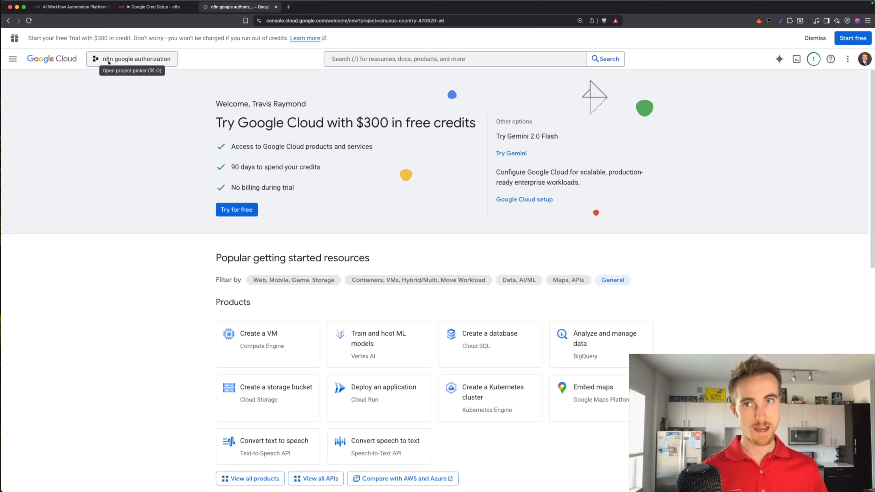
click(388, 59)
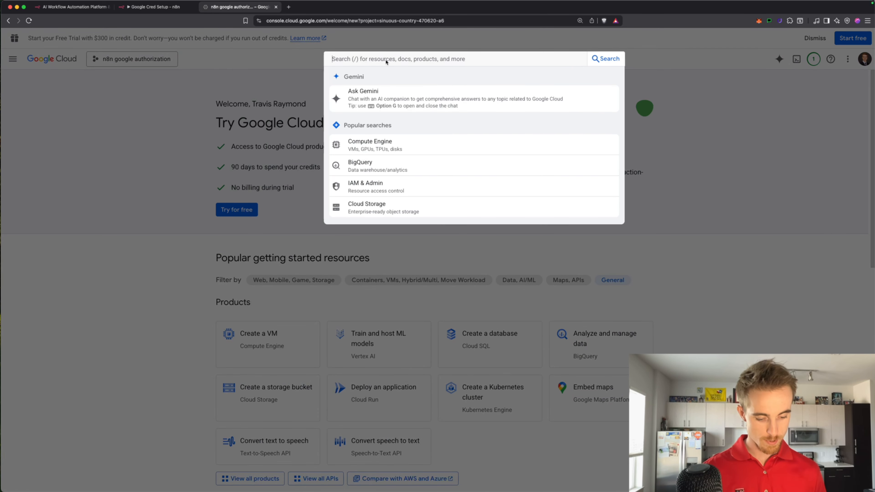
text(google drive)
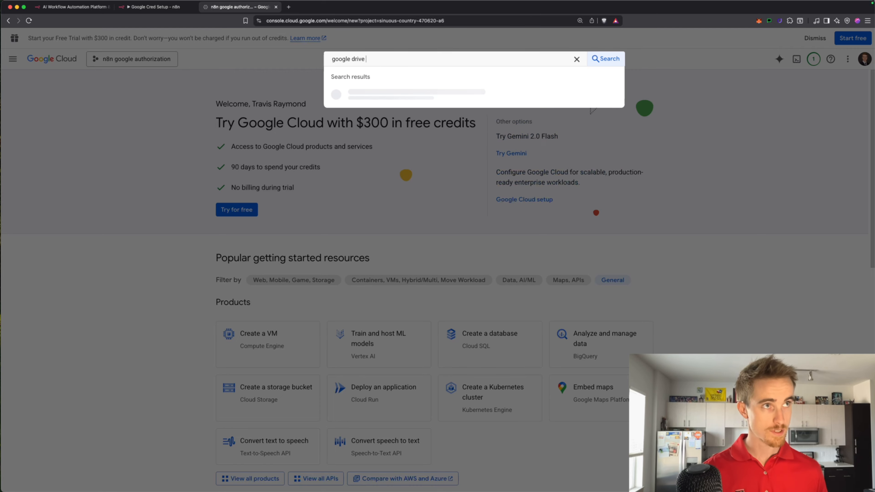
key(Return)
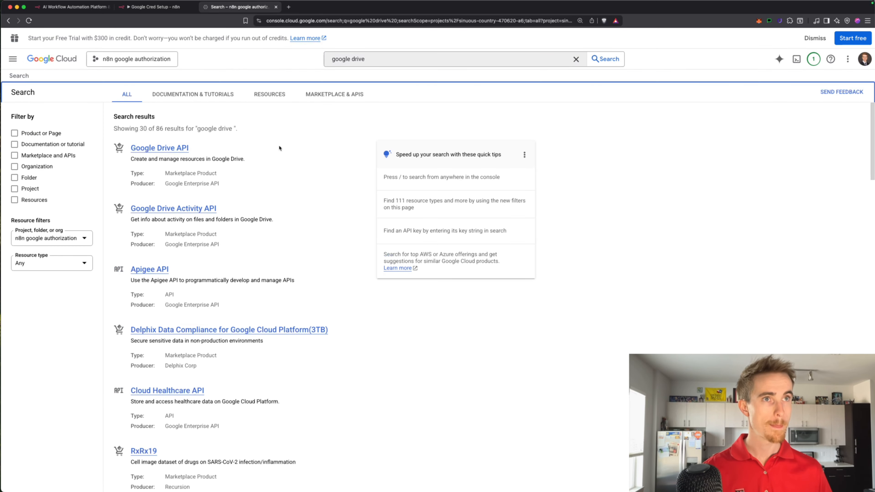
click(171, 149)
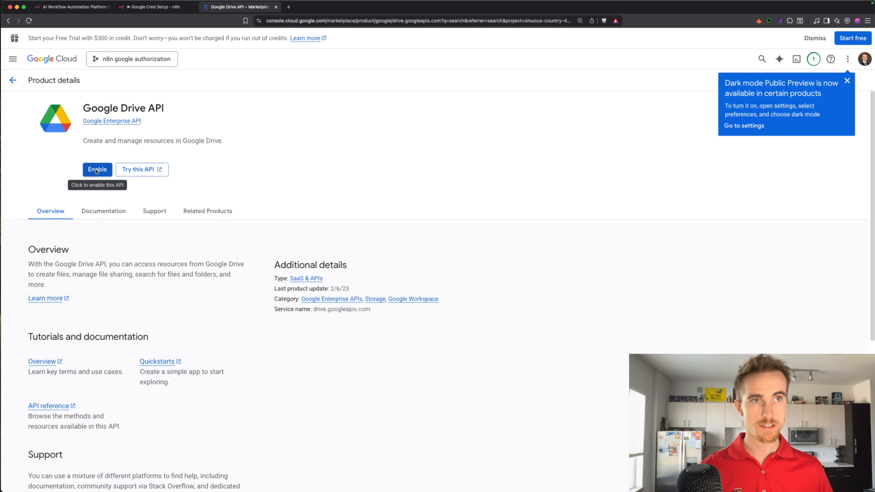
click(96, 170)
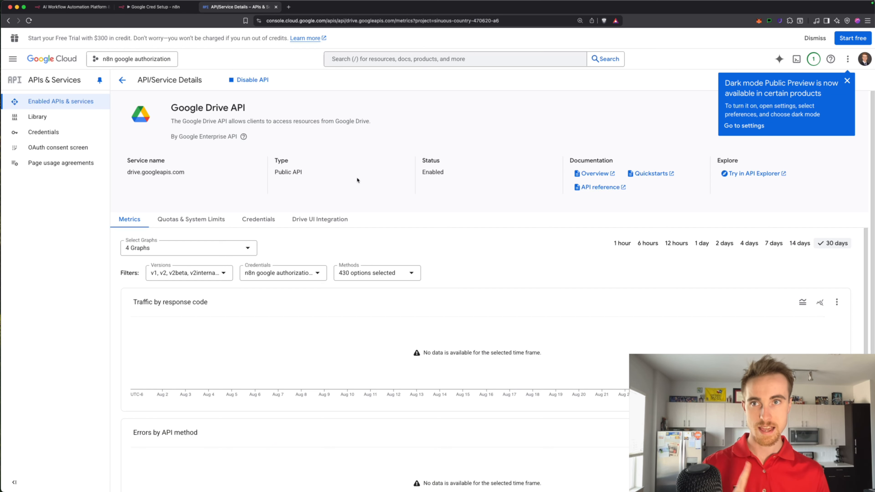
Create a new Google Docs credential for the Create a document node, ready for Client ID and Secret
click(155, 7)
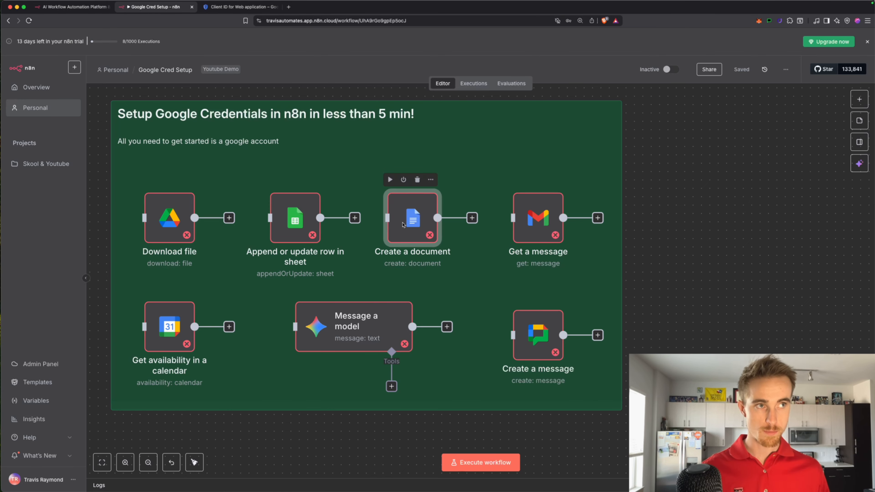
double_click(403, 226)
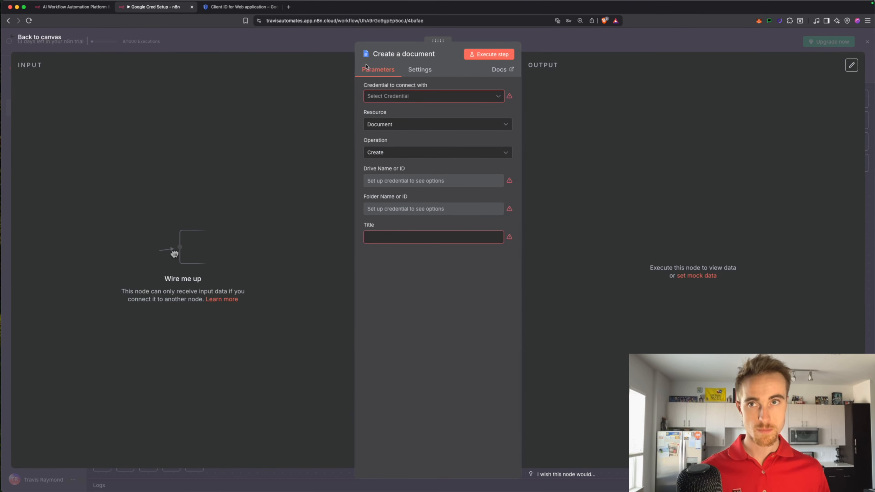
click(407, 96)
click(410, 117)
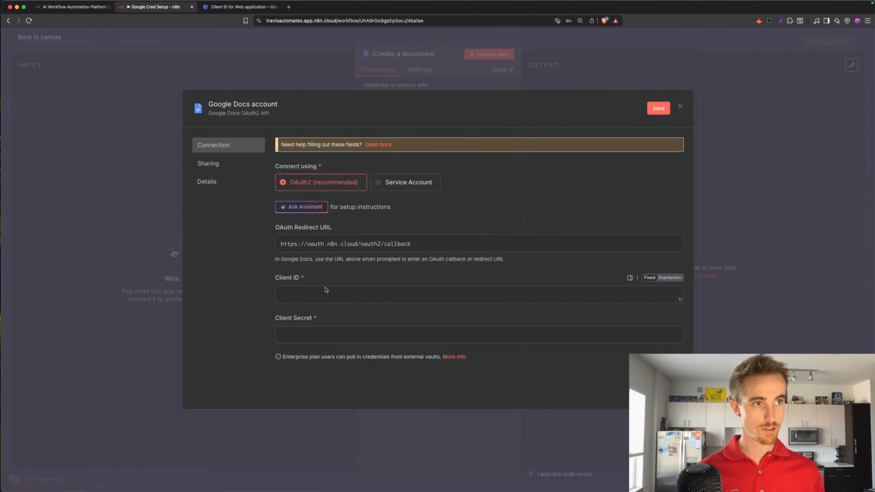
click(317, 300)
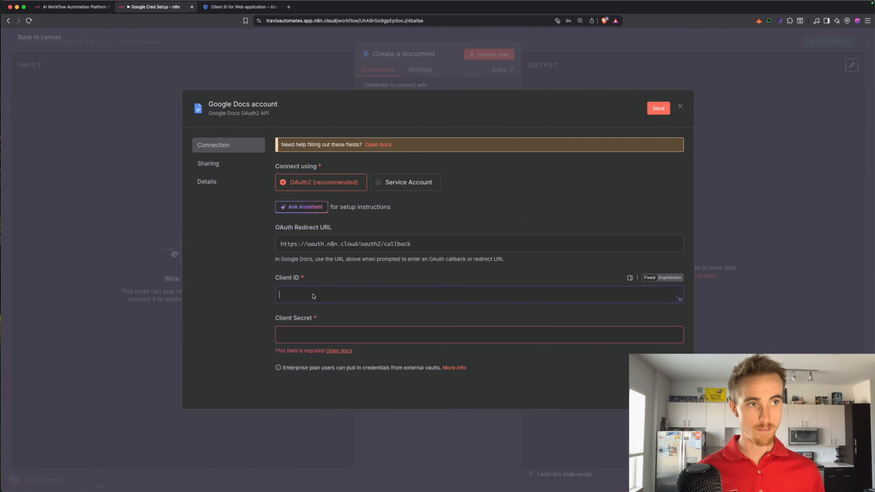
click(306, 335)
click(234, 7)
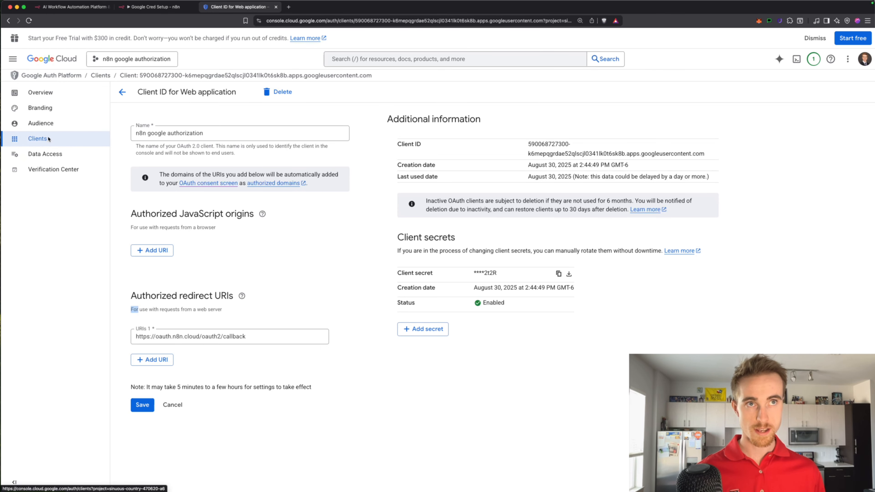
Copy the OAuth client secret, select the Client ID value, and return to n8n
click(554, 272)
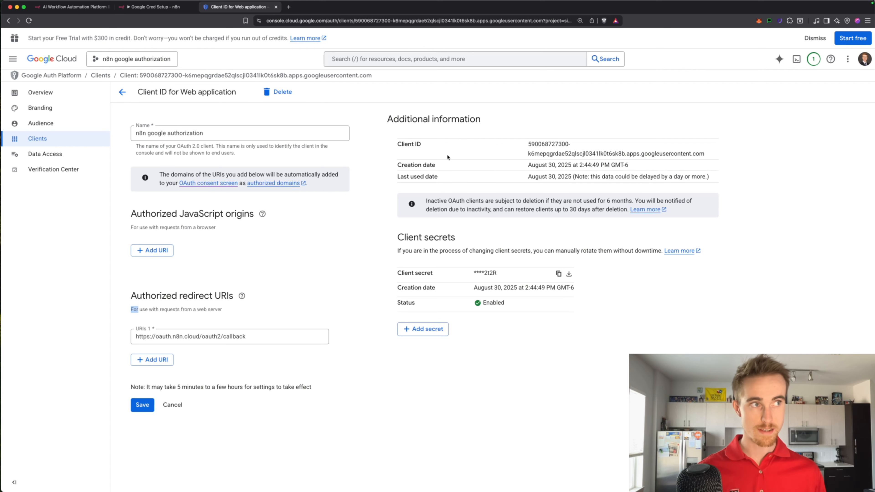
click(559, 135)
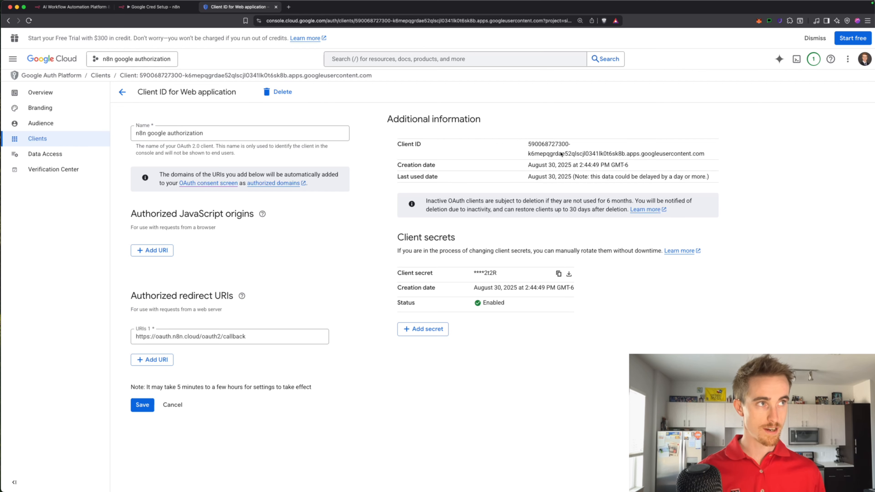
key(ctrl+shift+Tab)
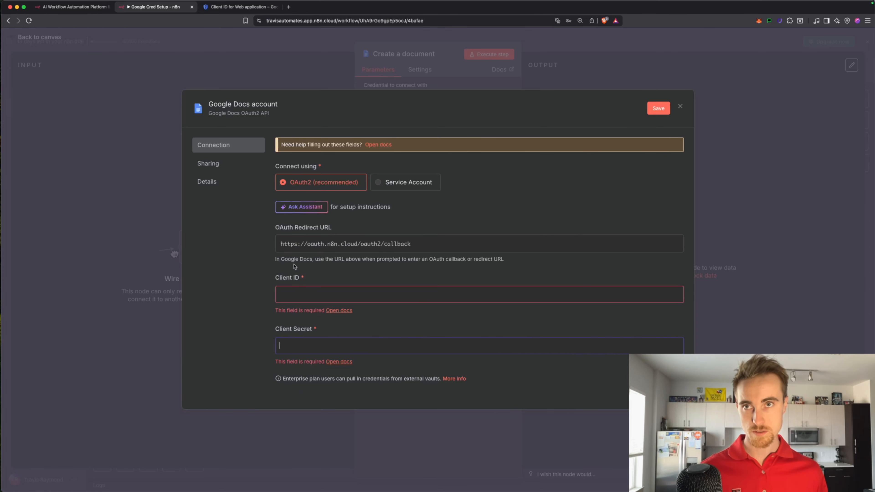
Close the Google Docs account dialog without connecting the credential
click(679, 107)
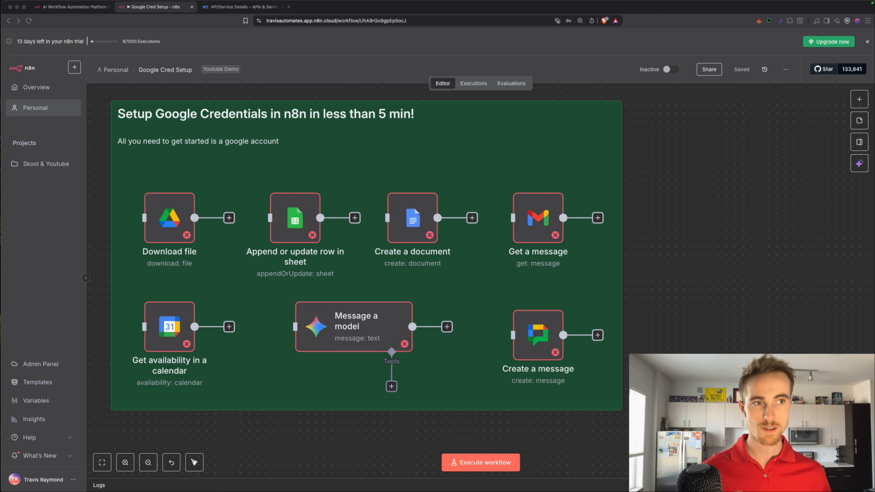
Open the add-node panel and search it for 'google'
key(Tab)
text(google)
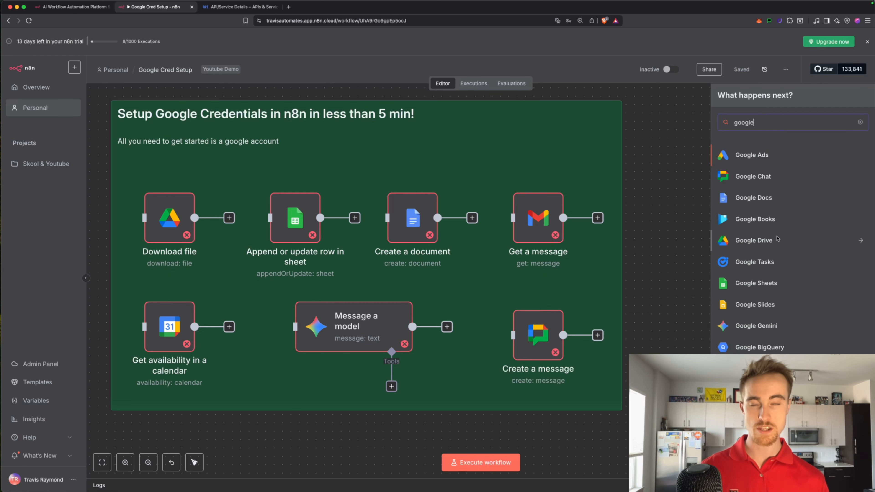